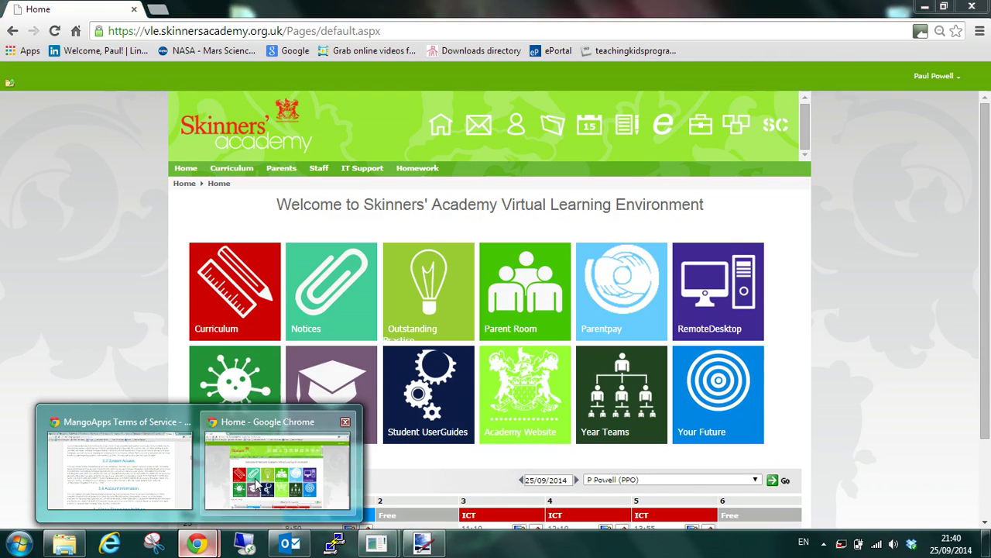
# - Search Google for Barack Obama in the browser and show the image results
pyautogui.click(256, 485)
pyautogui.hotkey('ctrl', 'l')
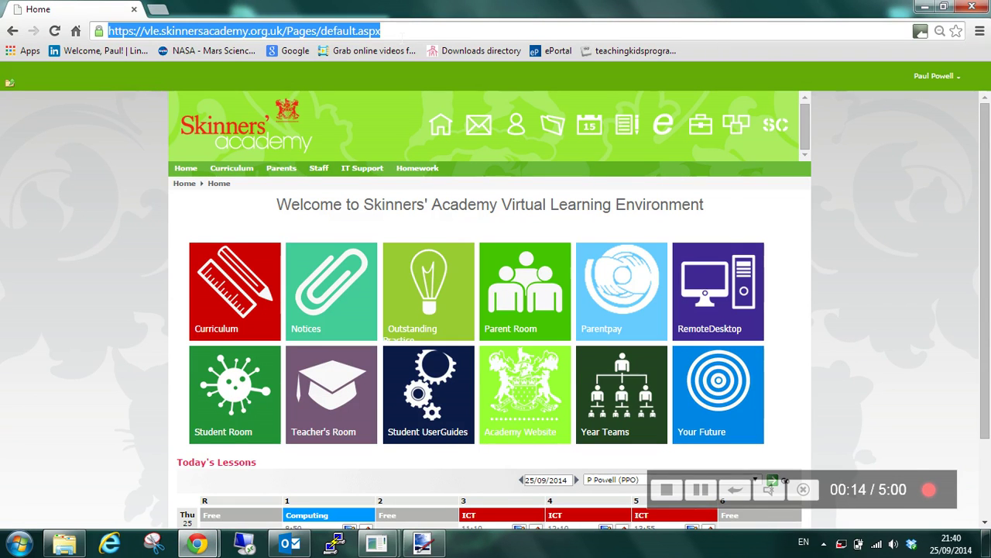
pyautogui.write('Bar')
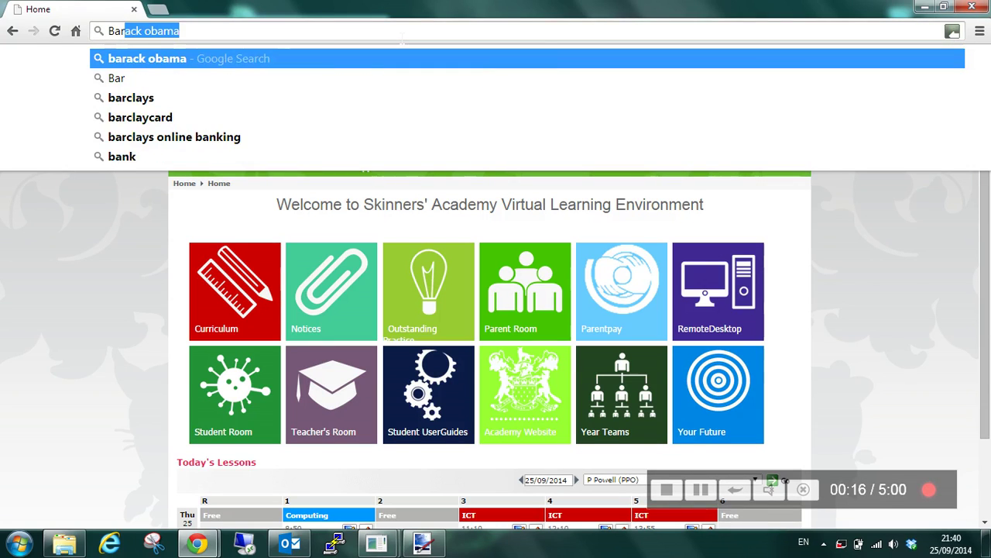
pyautogui.write('ack o')
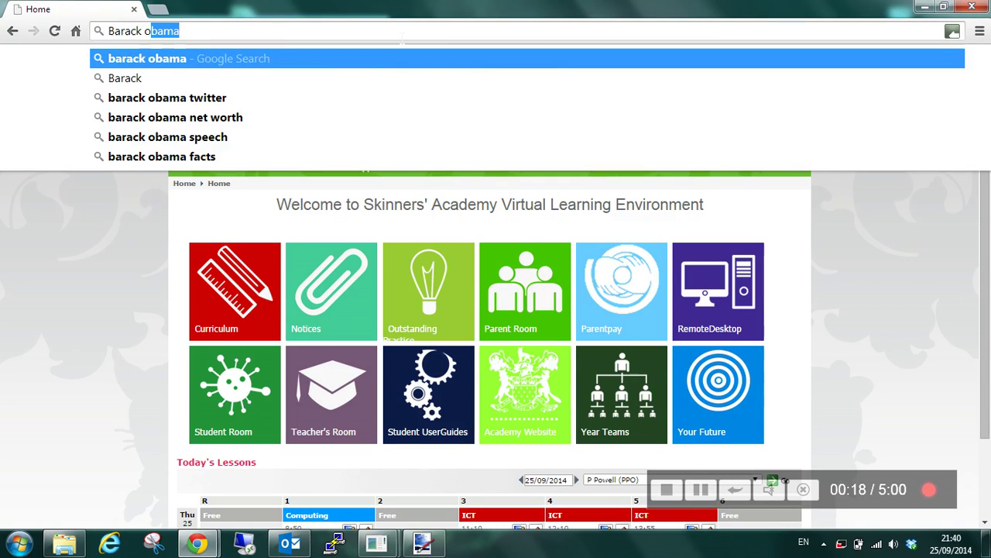
pyautogui.write('bama')
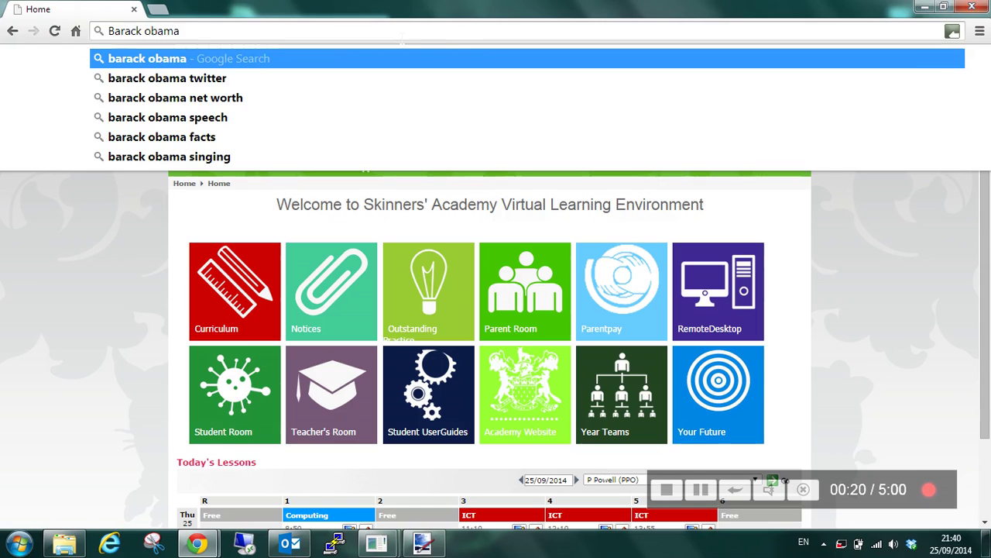
pyautogui.press('Return')
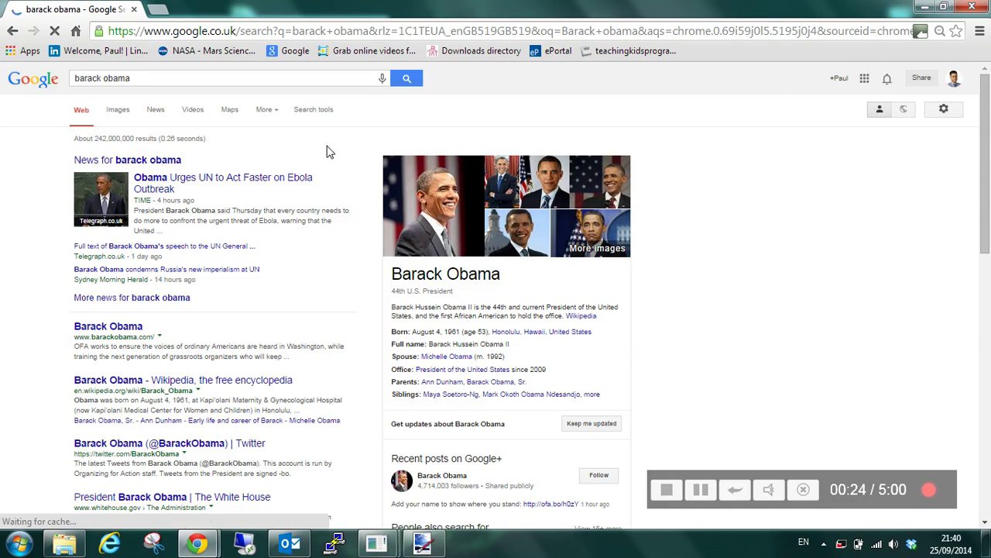
pyautogui.click(118, 110)
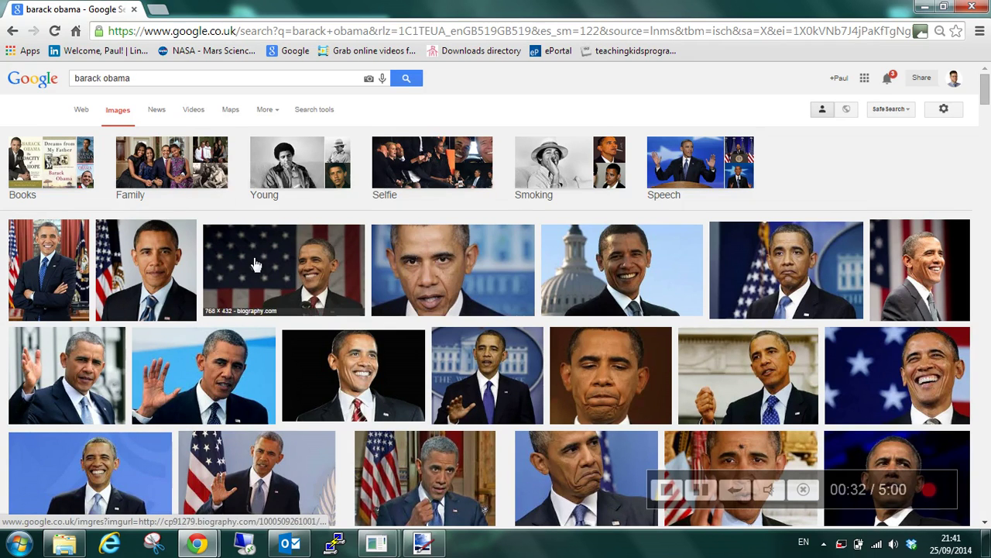
# - Enlarge the smiling Barack Obama portrait in front of the Capitol dome and copy the image
pyautogui.click(596, 281)
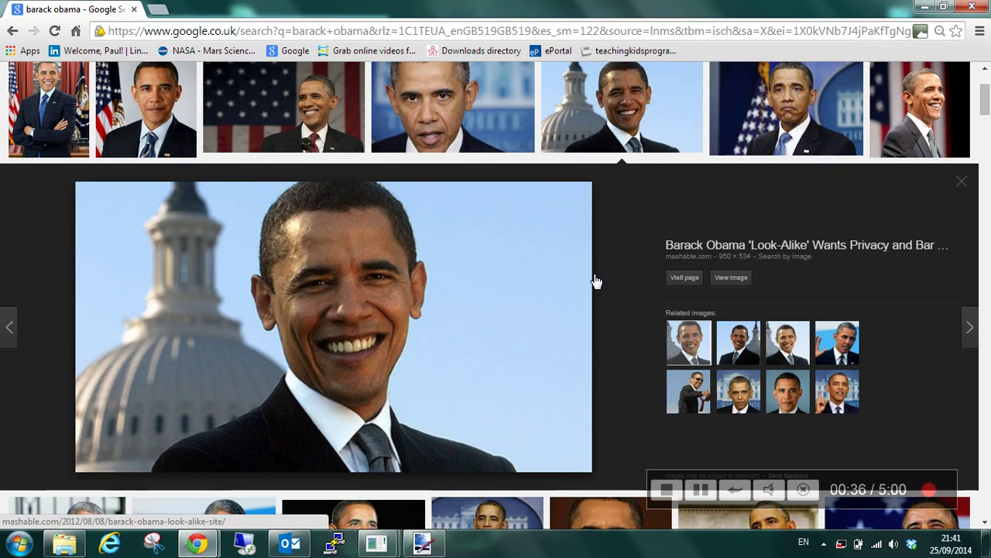
pyautogui.rightClick(406, 304)
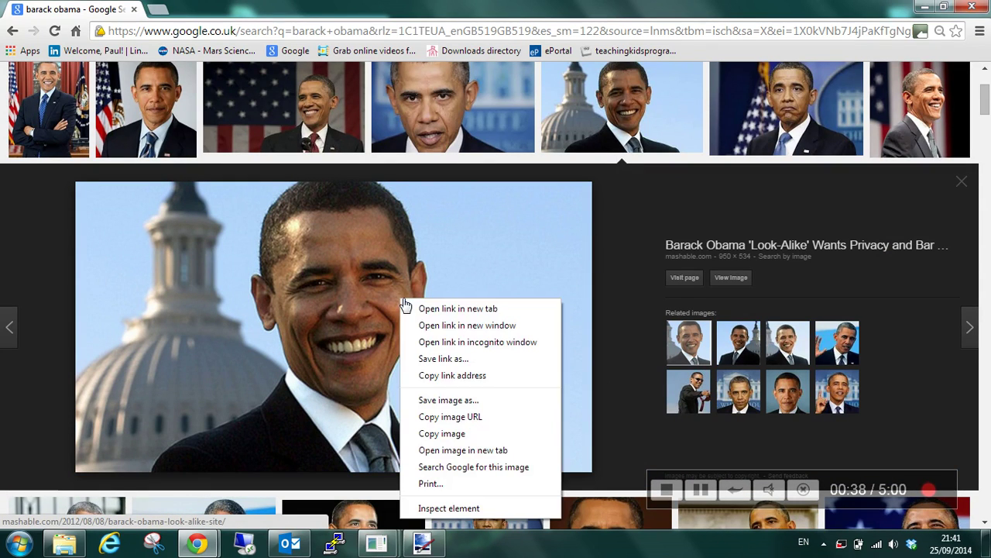
pyautogui.click(496, 435)
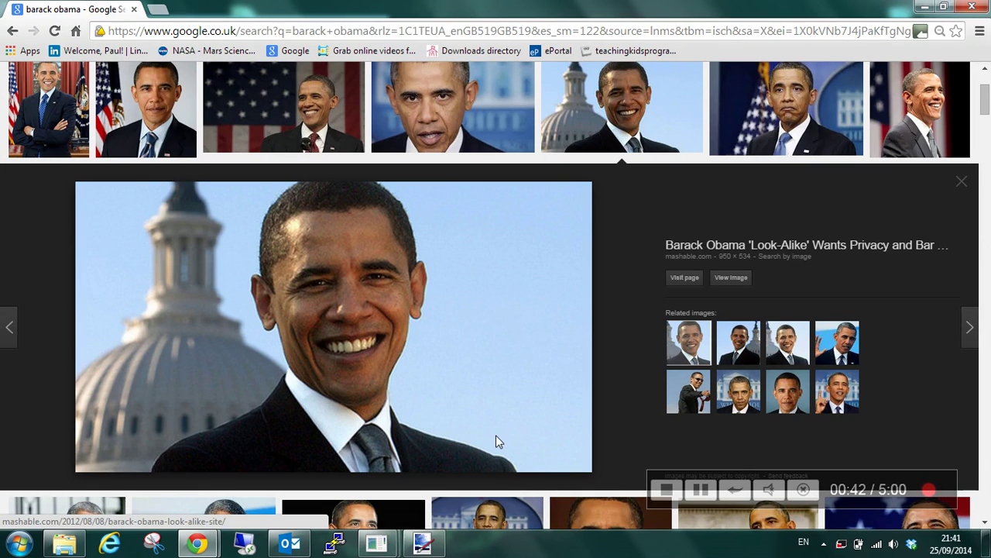
# - Switch to Paint.NET and paste the copied portrait into a new image
pyautogui.click(428, 546)
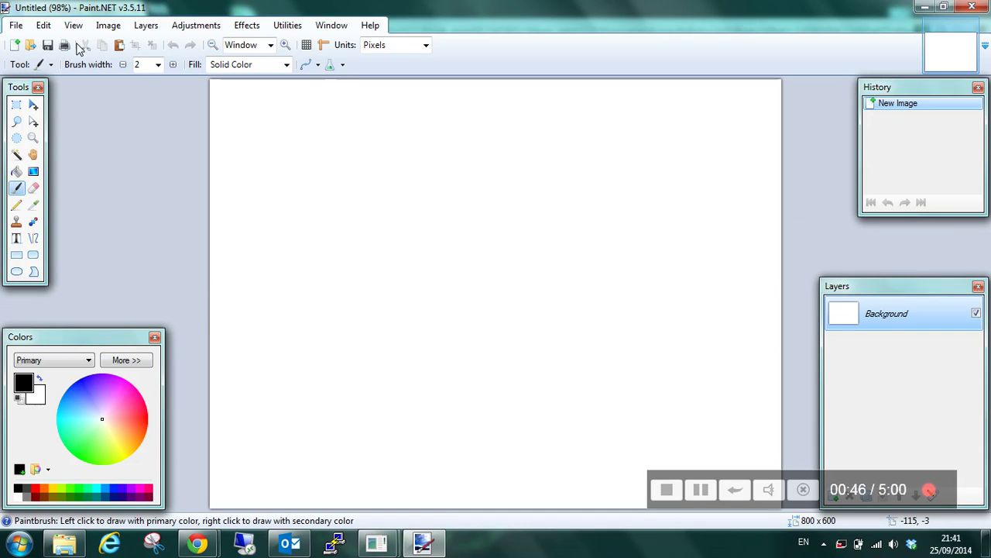
pyautogui.click(44, 25)
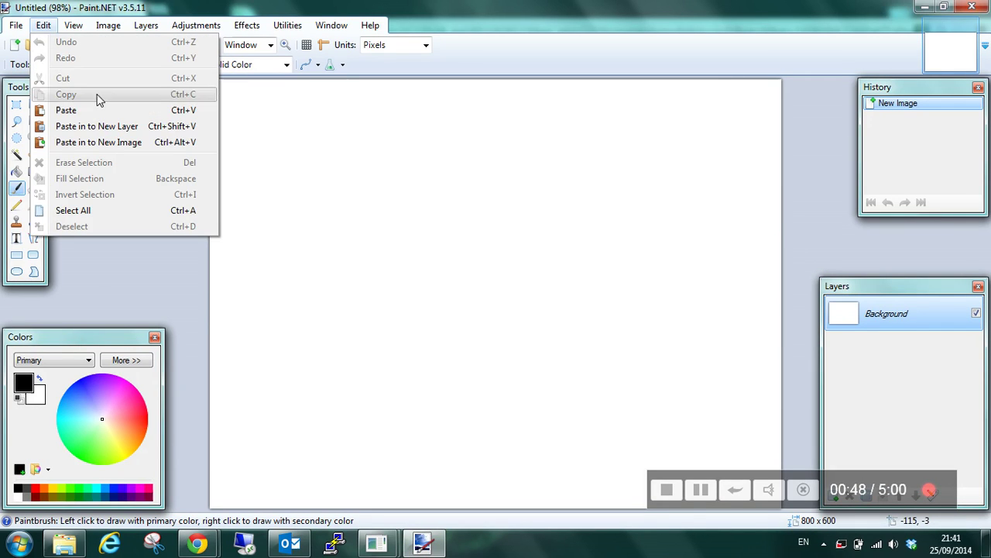
pyautogui.click(114, 142)
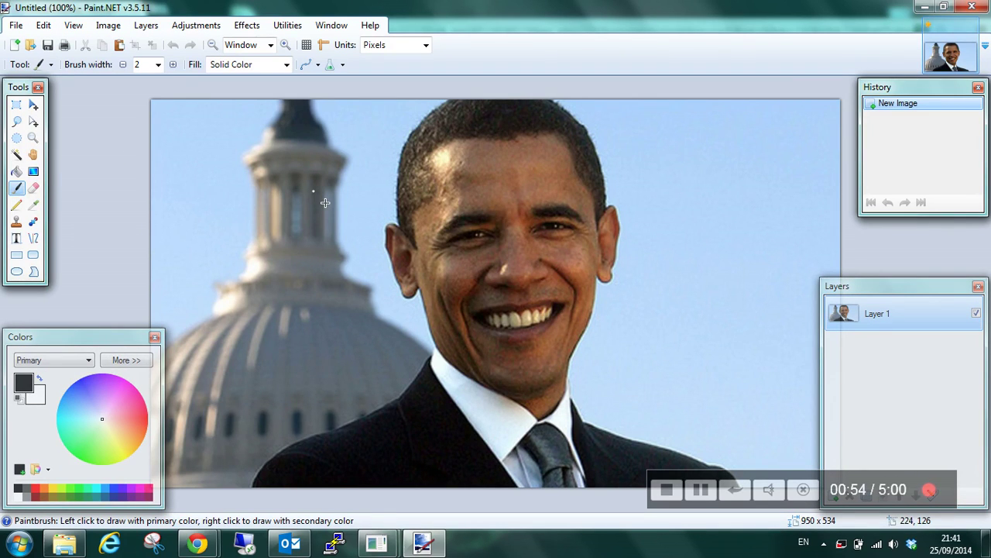
# - Cut out a rectangular selection of about 142 x 131 pixels over the sky and dome tower near the photo's upper-left corner
pyautogui.click(16, 104)
pyautogui.moveTo(181, 117); pyautogui.dragTo(283, 212)
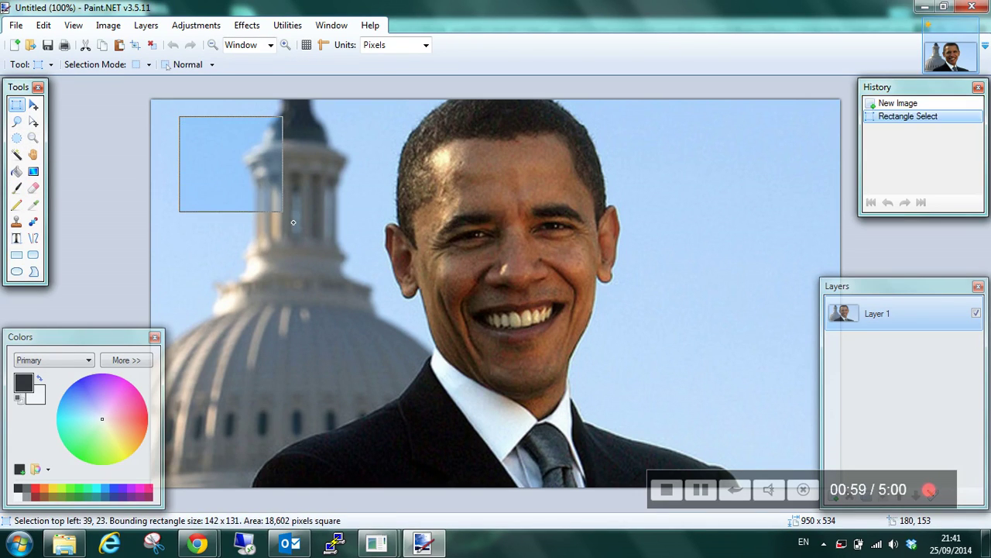
pyautogui.click(43, 25)
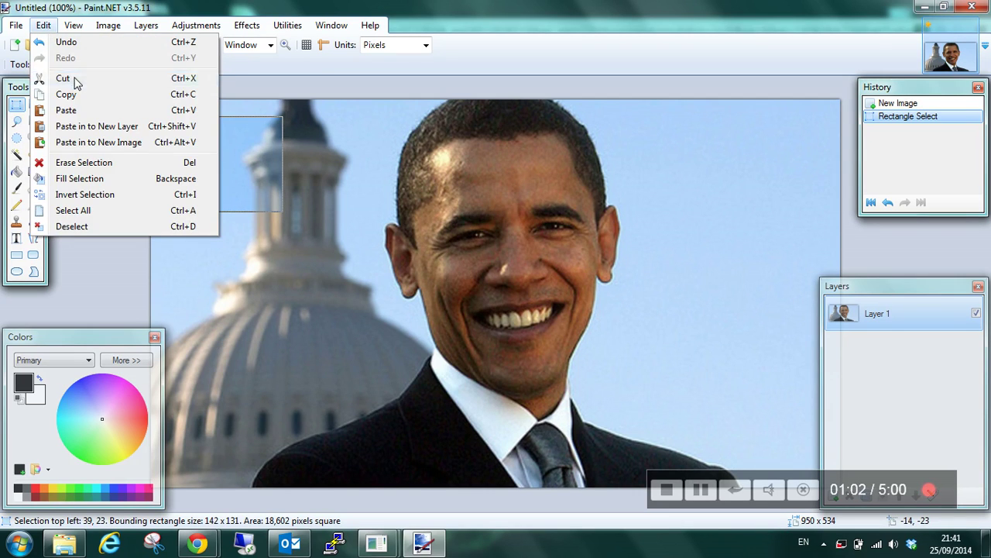
pyautogui.click(76, 83)
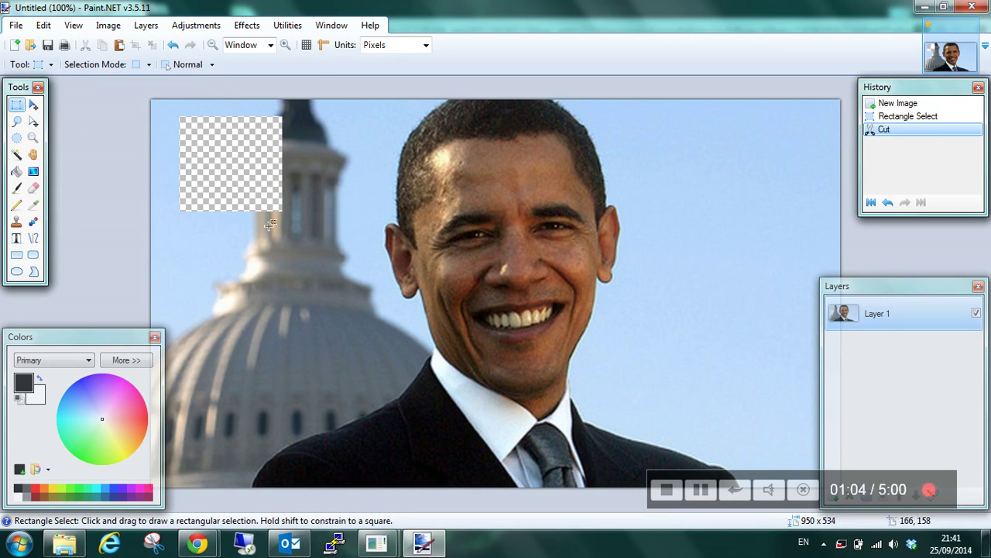
# - Cut out a circular area about 179 x 178 pixels from the Capitol dome with Ellipse Select
pyautogui.click(19, 138)
pyautogui.click(19, 138)
pyautogui.moveTo(222, 248); pyautogui.dragTo(352, 378)
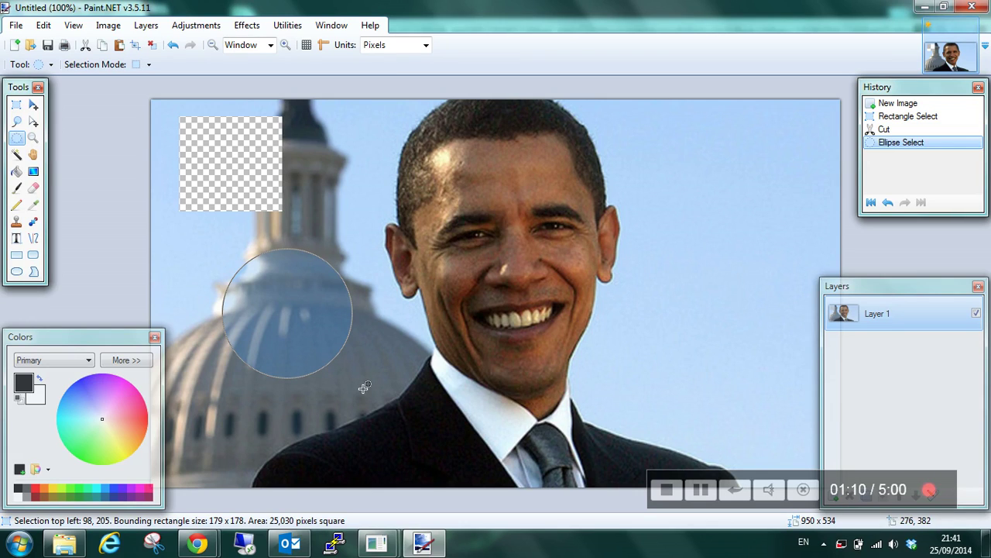
pyautogui.click(45, 26)
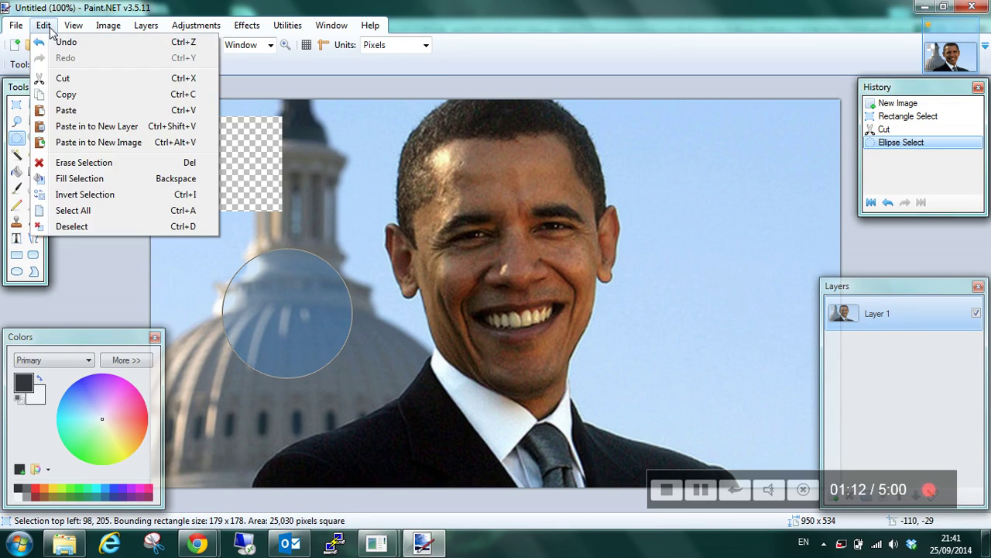
pyautogui.click(86, 79)
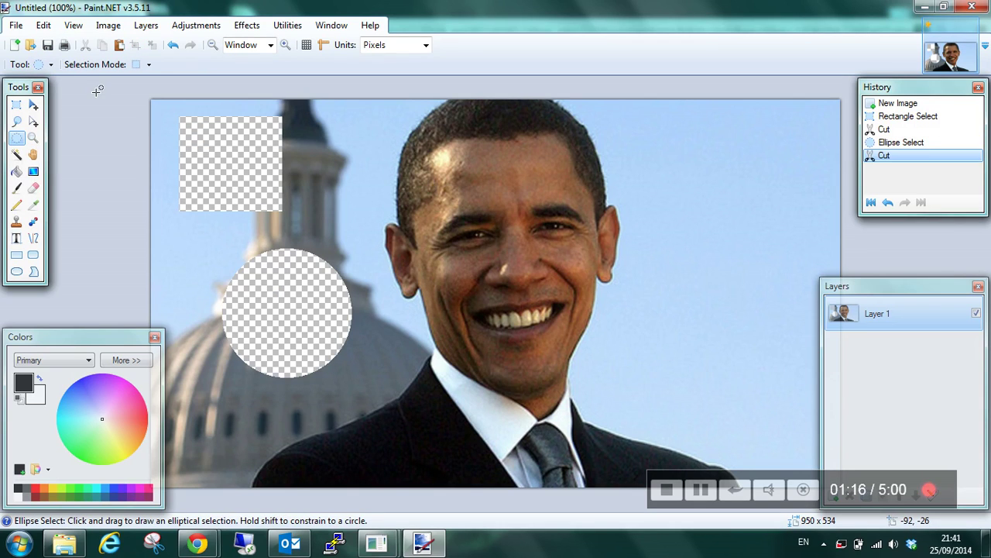
# - Cut out a freehand Lasso selection of about 304 x 316 pixels around the circular hole in the dome
pyautogui.click(17, 123)
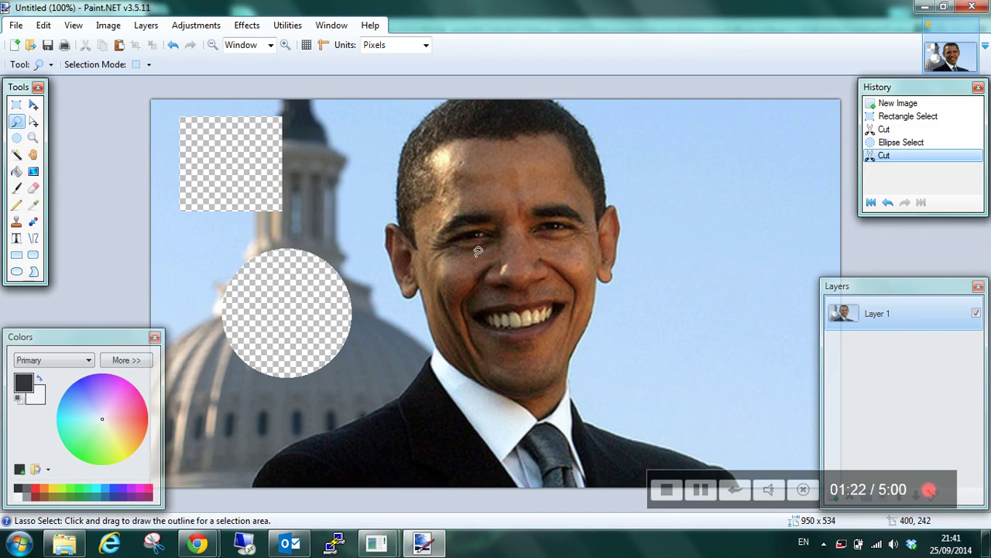
pyautogui.moveTo(371, 370)
pyautogui.mouseDown()
pyautogui.moveTo(308, 432)
pyautogui.moveTo(274, 424)
pyautogui.moveTo(220, 377)
pyautogui.moveTo(181, 309)
pyautogui.moveTo(216, 257)
pyautogui.moveTo(280, 243)
pyautogui.moveTo(315, 205)
pyautogui.moveTo(339, 218)
pyautogui.moveTo(397, 370)
pyautogui.mouseUp()
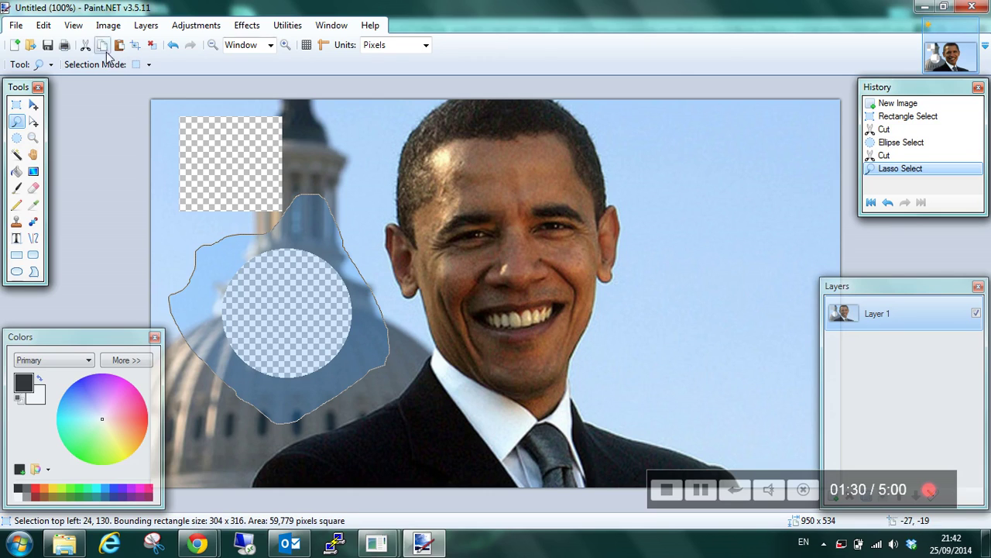
pyautogui.click(43, 25)
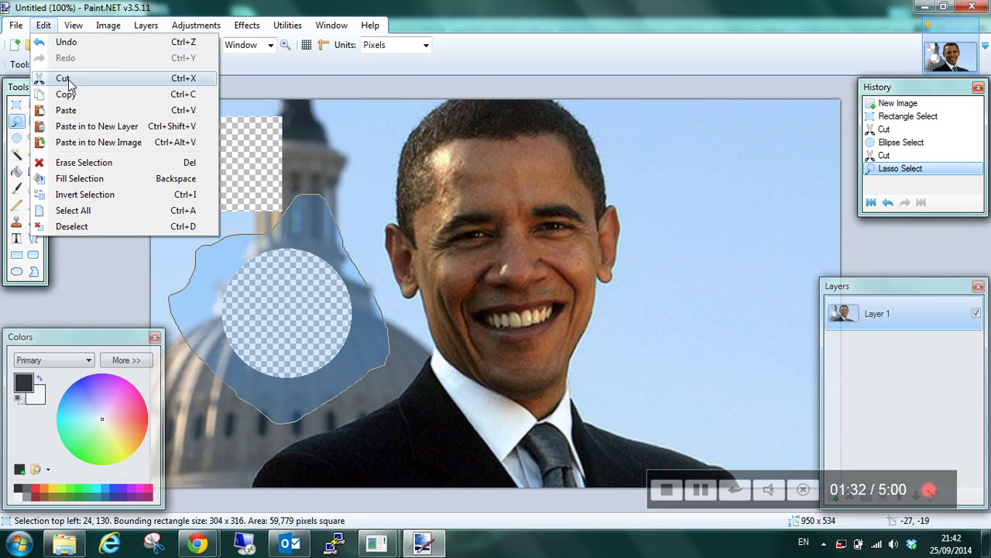
pyautogui.click(64, 79)
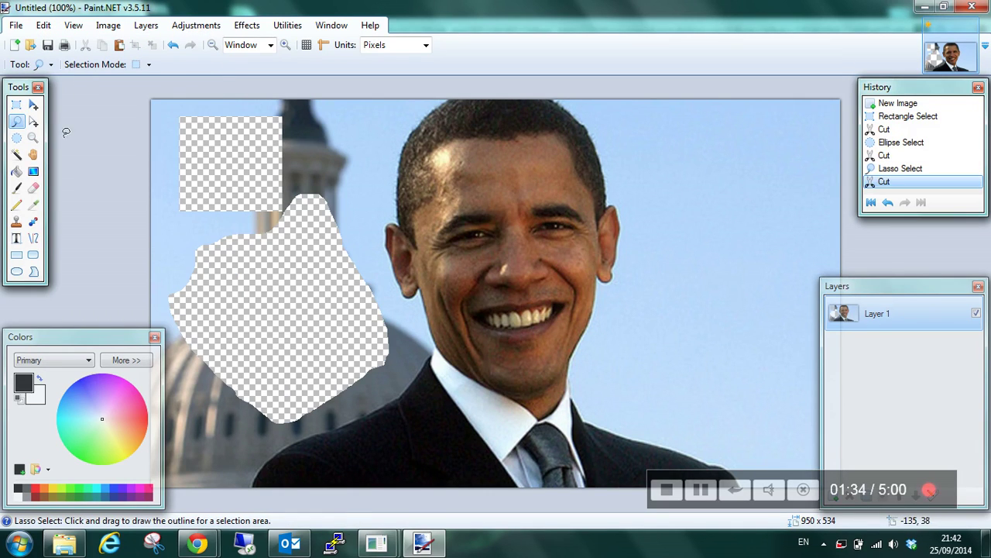
# - Select the blue sky to the right of the head with the Magic Wand, trying tolerances of 50% and 73%
pyautogui.click(17, 156)
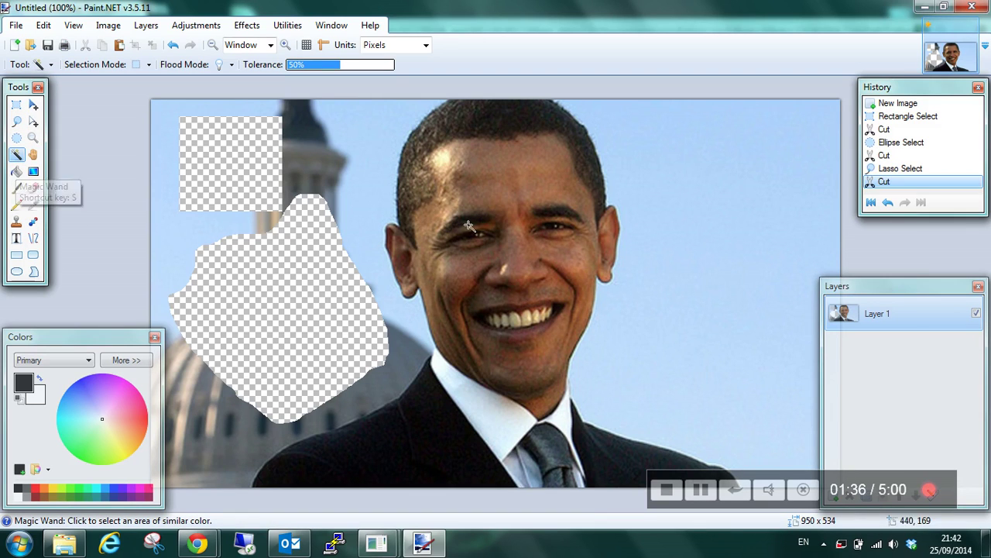
pyautogui.click(744, 261)
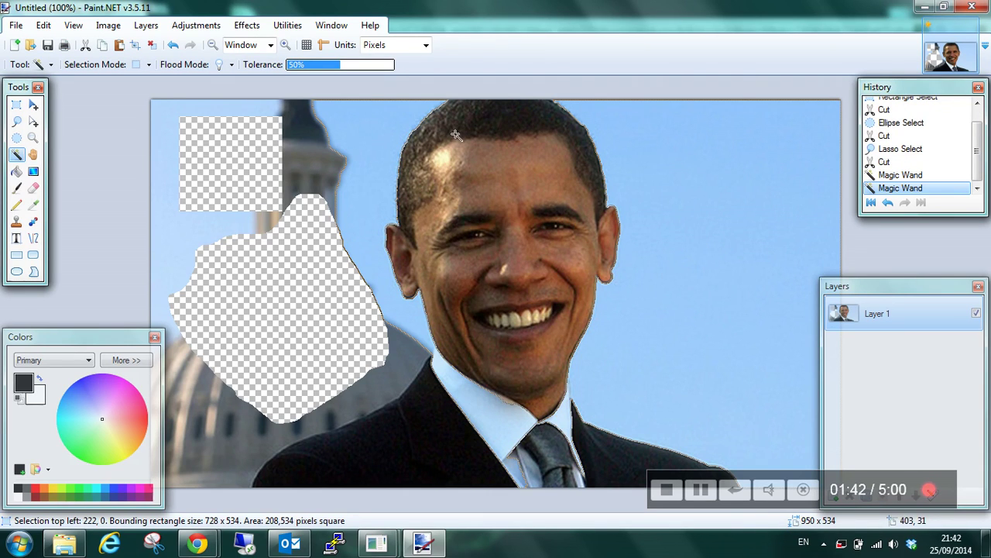
pyautogui.click(366, 64)
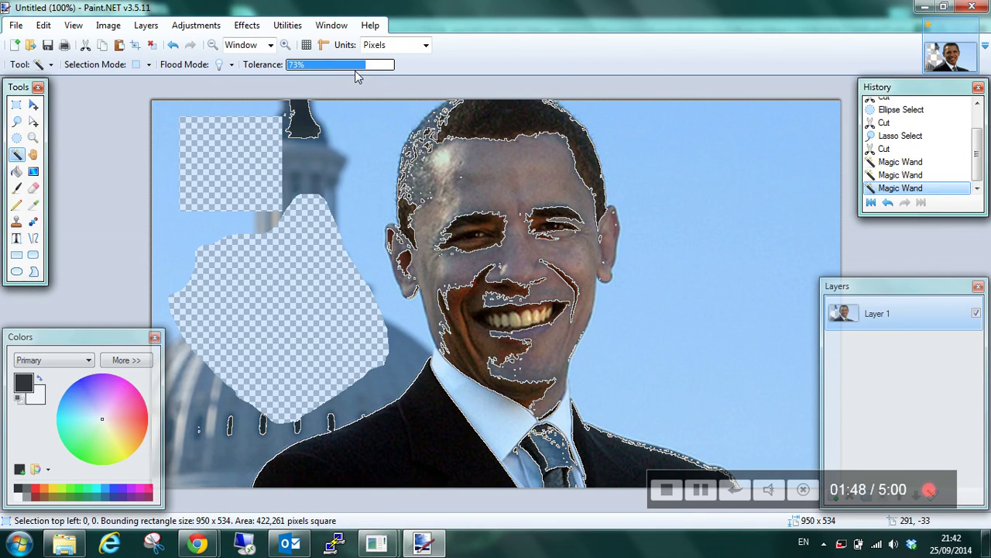
# - Try cutting out the blue sky with a Magic Wand selection at 62% tolerance, and undo the cut
pyautogui.click(744, 256)
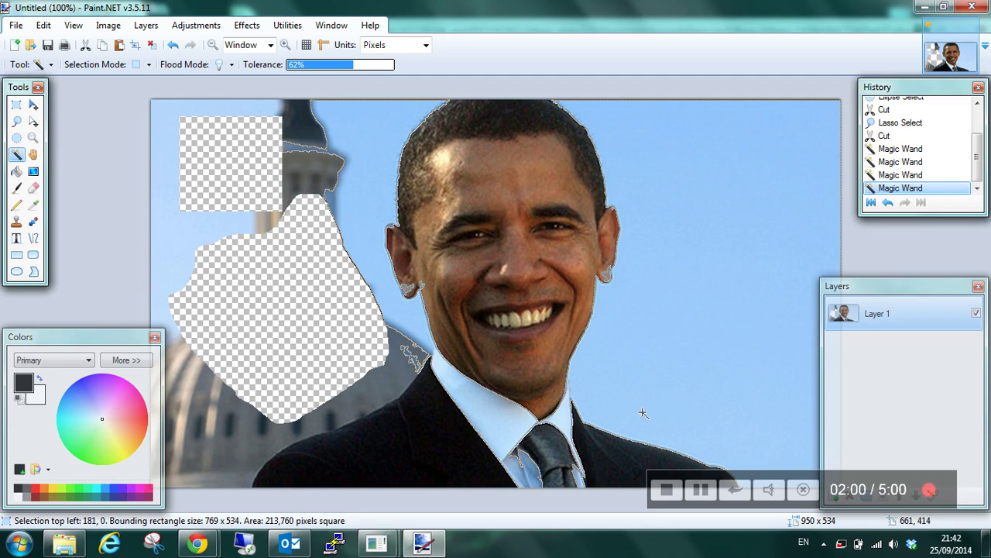
pyautogui.click(45, 25)
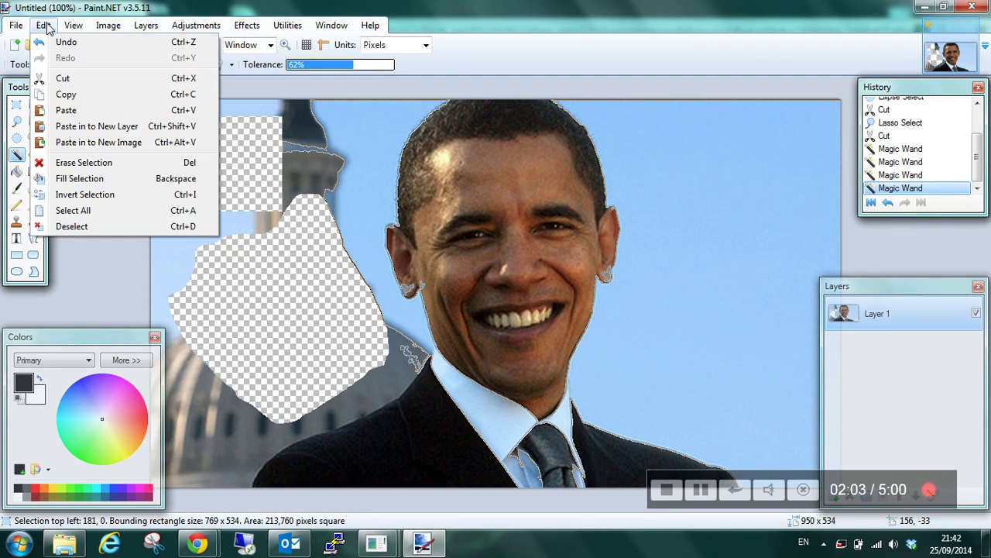
pyautogui.click(63, 78)
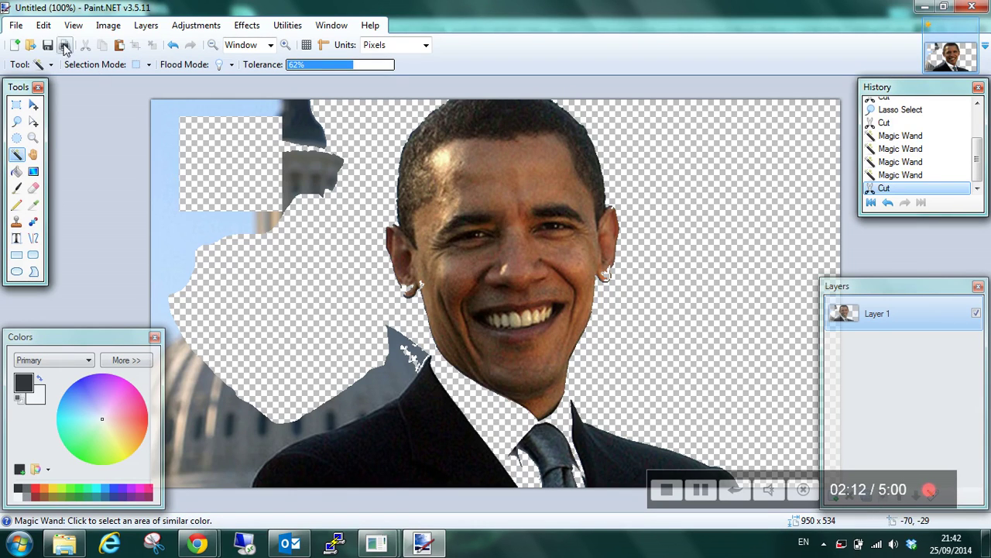
pyautogui.click(45, 26)
pyautogui.click(64, 41)
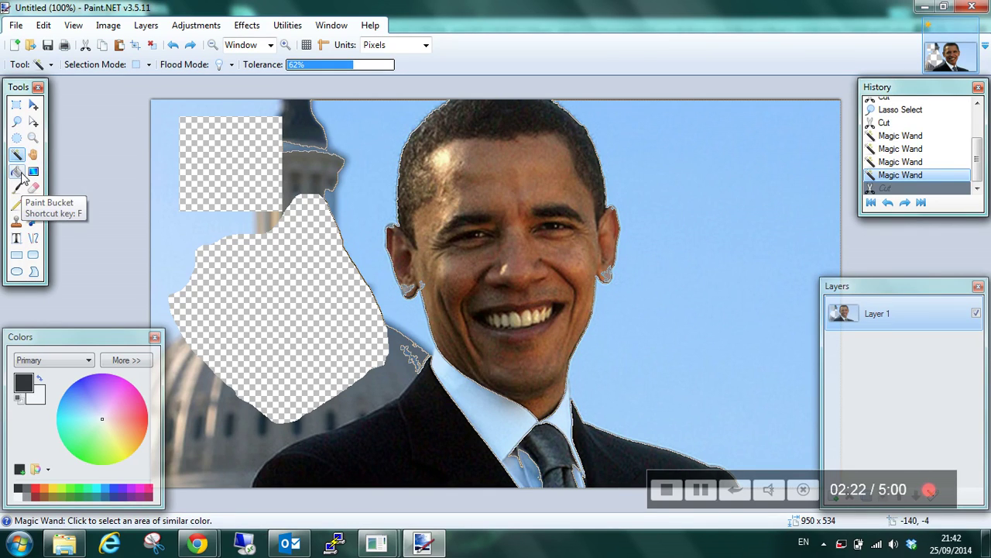
# - Cut out the sky to the right of the head and shoulder with a Lasso selection of about 350 x 522 pixels
pyautogui.click(16, 121)
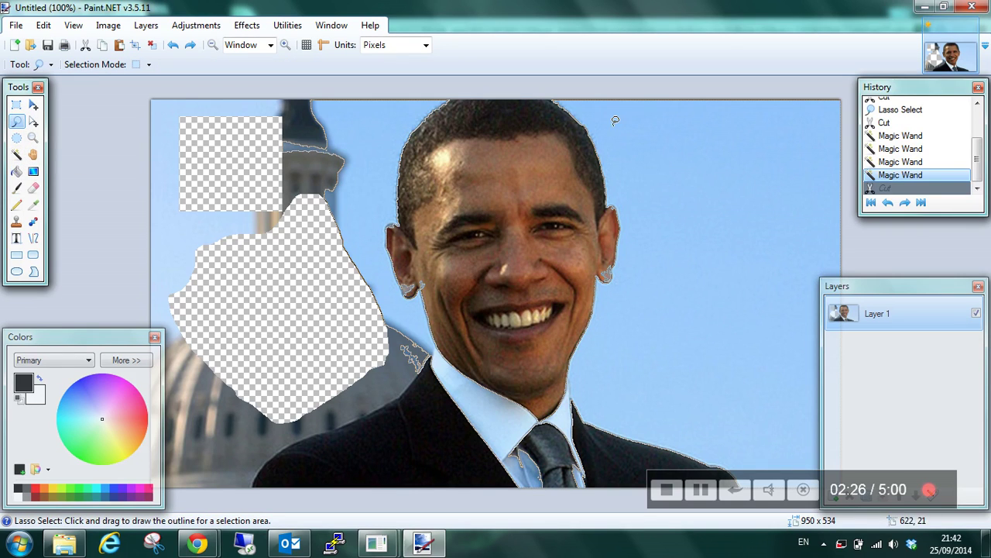
pyautogui.moveTo(599, 110)
pyautogui.mouseDown()
pyautogui.moveTo(665, 213)
pyautogui.moveTo(655, 296)
pyautogui.moveTo(631, 323)
pyautogui.moveTo(605, 398)
pyautogui.moveTo(699, 462)
pyautogui.moveTo(816, 484)
pyautogui.moveTo(836, 424)
pyautogui.moveTo(838, 333)
pyautogui.moveTo(852, 314)
pyautogui.moveTo(867, 154)
pyautogui.moveTo(852, 104)
pyautogui.moveTo(774, 89)
pyautogui.mouseUp()
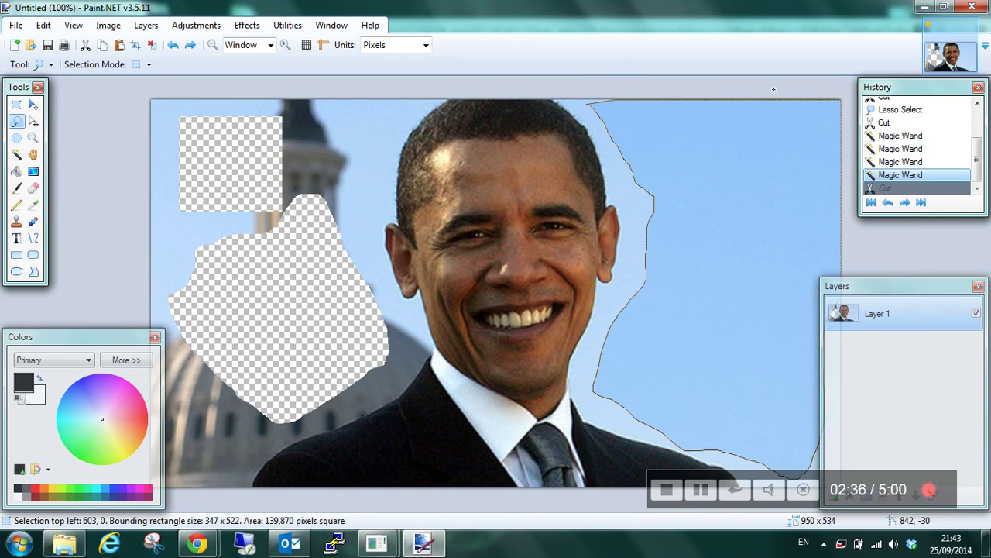
pyautogui.moveTo(598, 90); pyautogui.dragTo(601, 83)
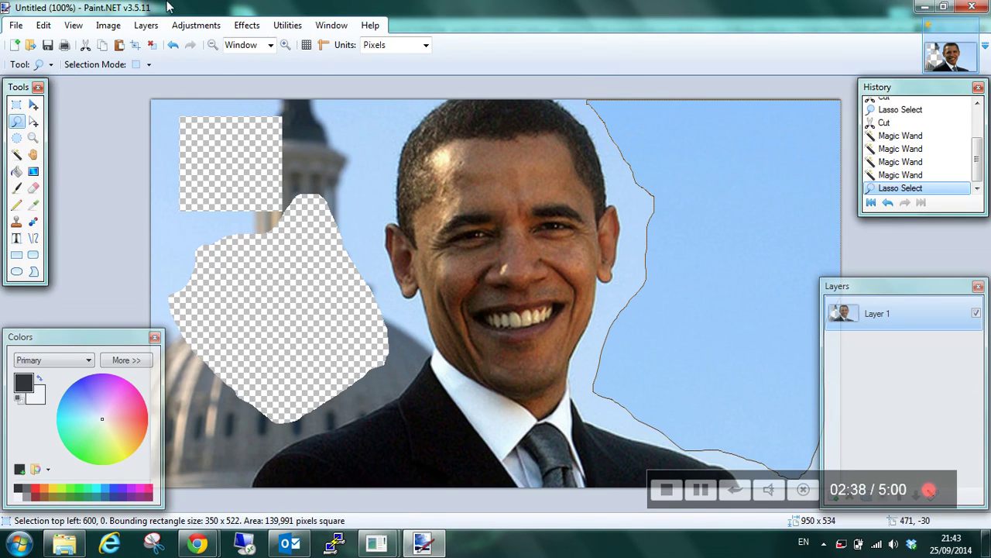
pyautogui.click(45, 23)
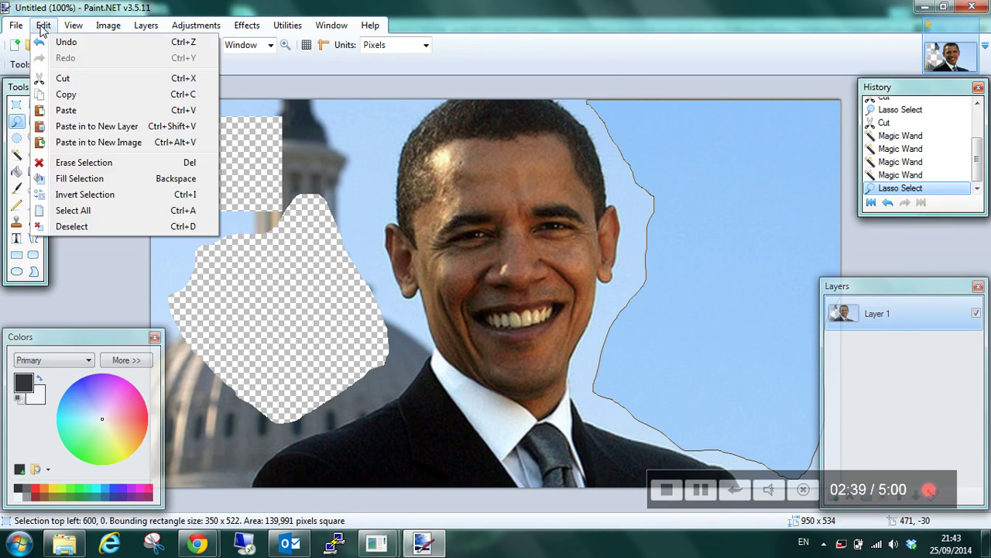
pyautogui.click(80, 81)
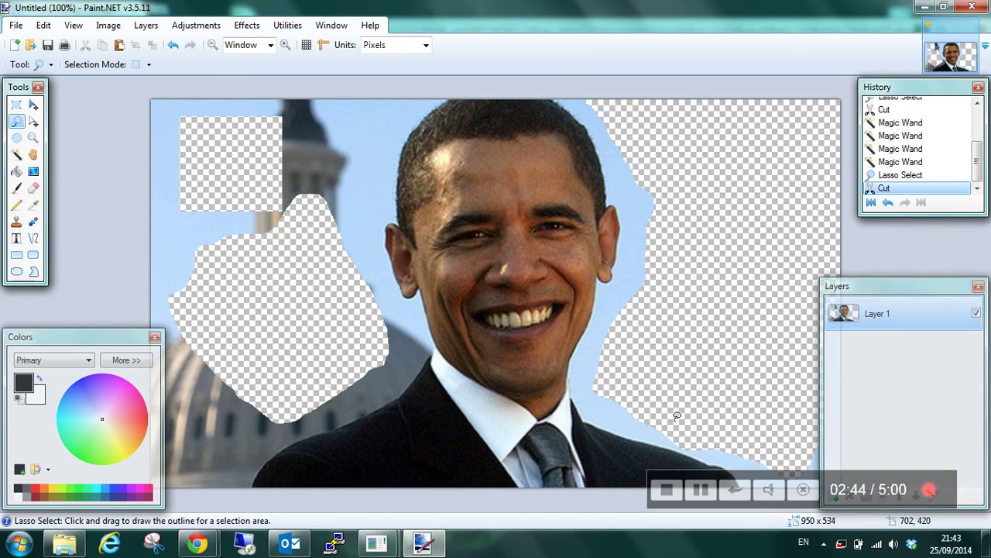
# - Cut out the strip of sky hugging the ear and temple on the image's right side with a Lasso selection
pyautogui.click(286, 45)
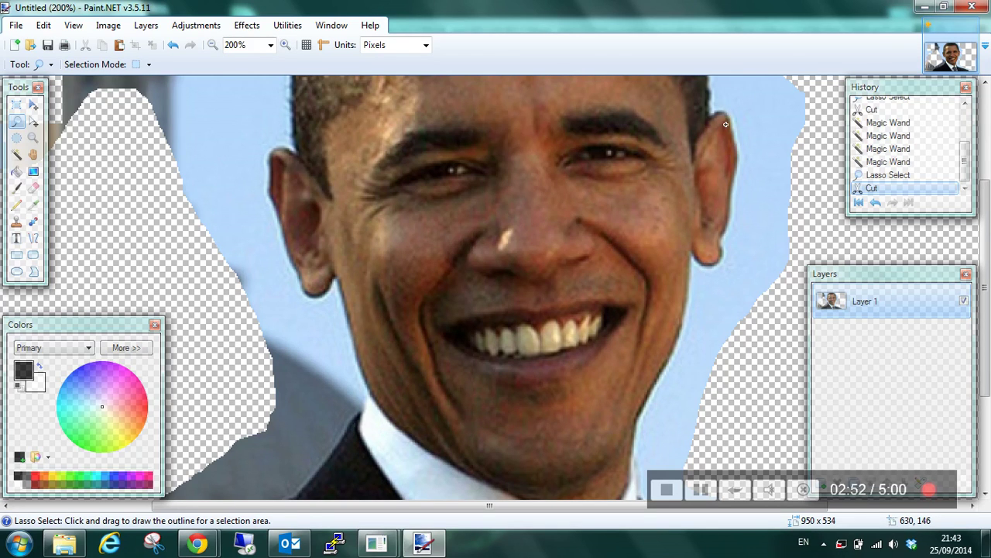
pyautogui.moveTo(726, 124)
pyautogui.mouseDown()
pyautogui.moveTo(741, 122)
pyautogui.moveTo(751, 154)
pyautogui.moveTo(739, 265)
pyautogui.moveTo(707, 274)
pyautogui.moveTo(705, 285)
pyautogui.moveTo(719, 322)
pyautogui.moveTo(787, 185)
pyautogui.moveTo(825, 155)
pyautogui.moveTo(775, 112)
pyautogui.moveTo(775, 78)
pyautogui.moveTo(710, 164)
pyautogui.moveTo(721, 187)
pyautogui.mouseUp()
pyautogui.click(721, 188)
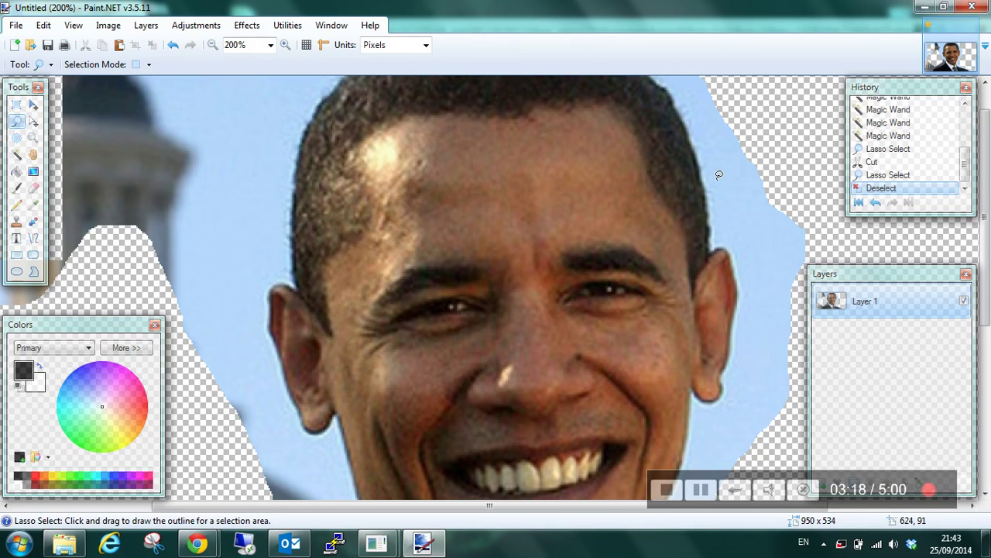
pyautogui.hotkey('ctrl', 'z')
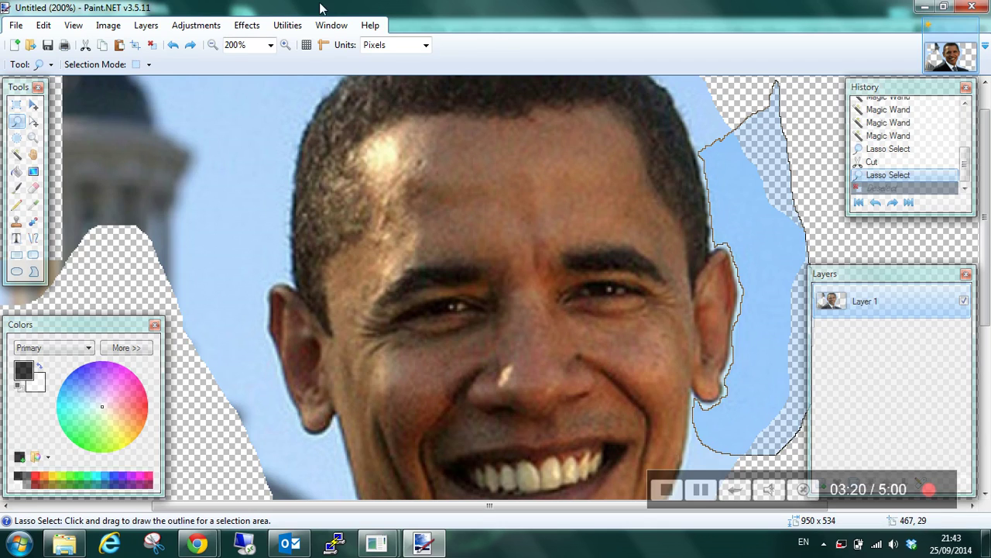
pyautogui.click(43, 24)
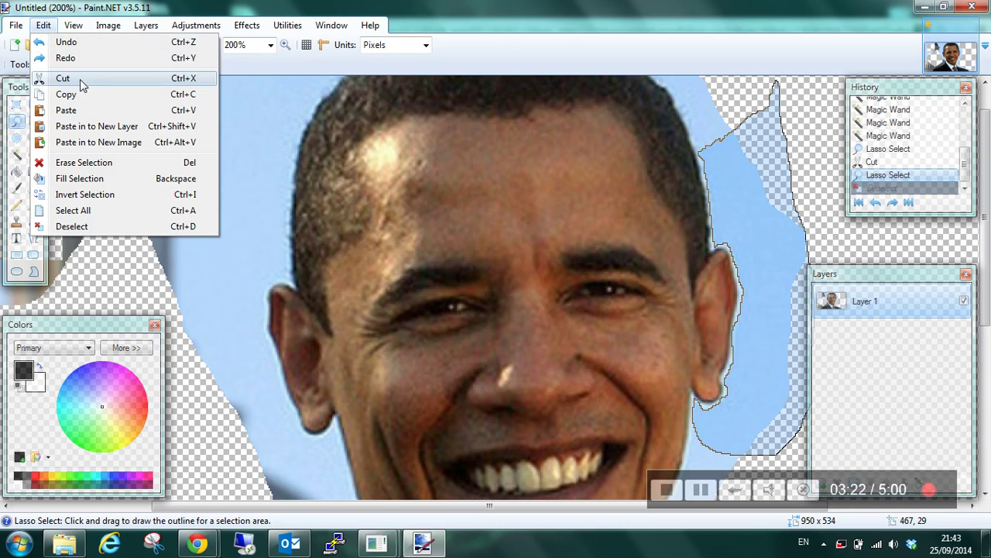
pyautogui.click(62, 78)
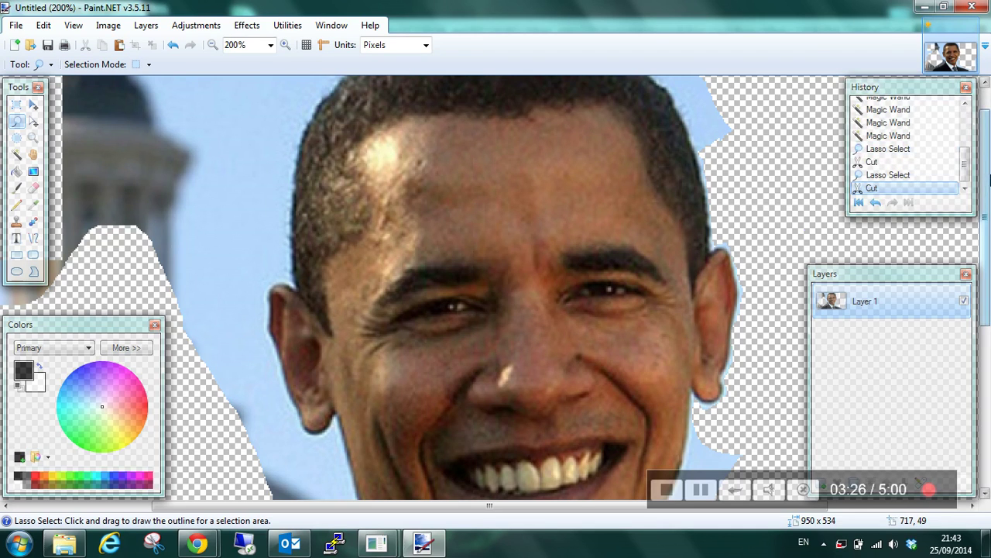
# - Cut out a Lasso selection of about 66 x 67 pixels from the sky between the jaw, collar and right shoulder
pyautogui.moveTo(988, 178); pyautogui.dragTo(988, 159)
pyautogui.moveTo(987, 116); pyautogui.dragTo(987, 298)
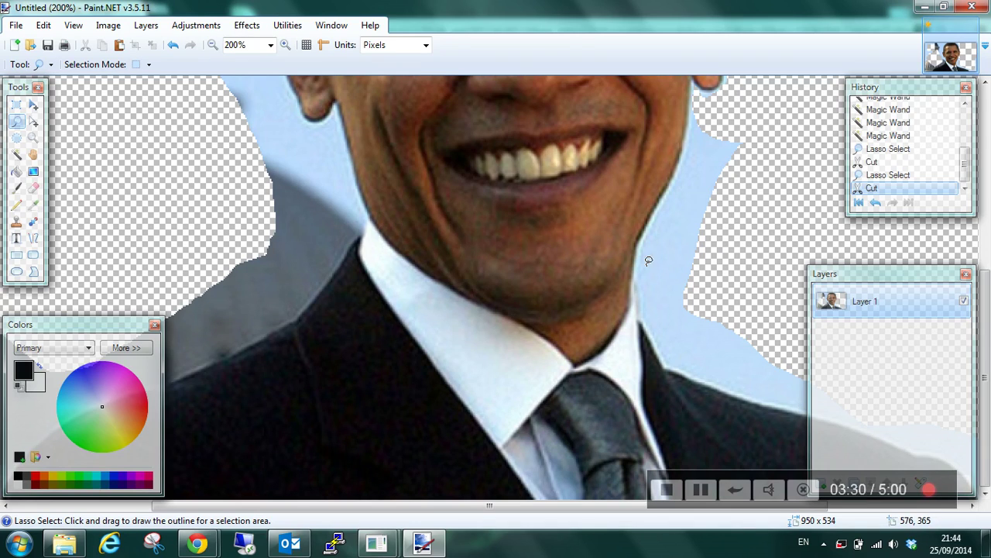
pyautogui.moveTo(652, 270)
pyautogui.mouseDown()
pyautogui.moveTo(649, 301)
pyautogui.moveTo(674, 372)
pyautogui.moveTo(725, 302)
pyautogui.moveTo(729, 267)
pyautogui.mouseUp()
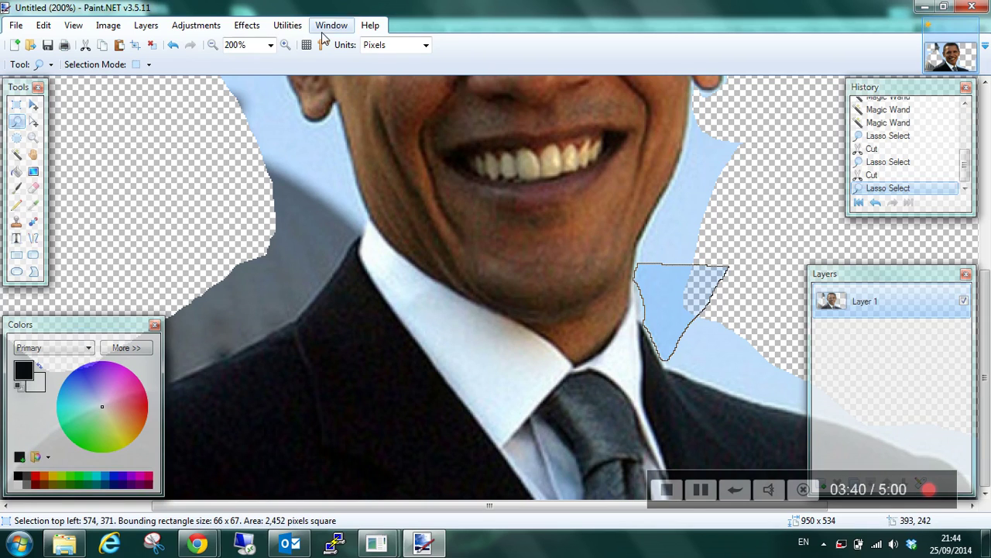
pyautogui.click(43, 25)
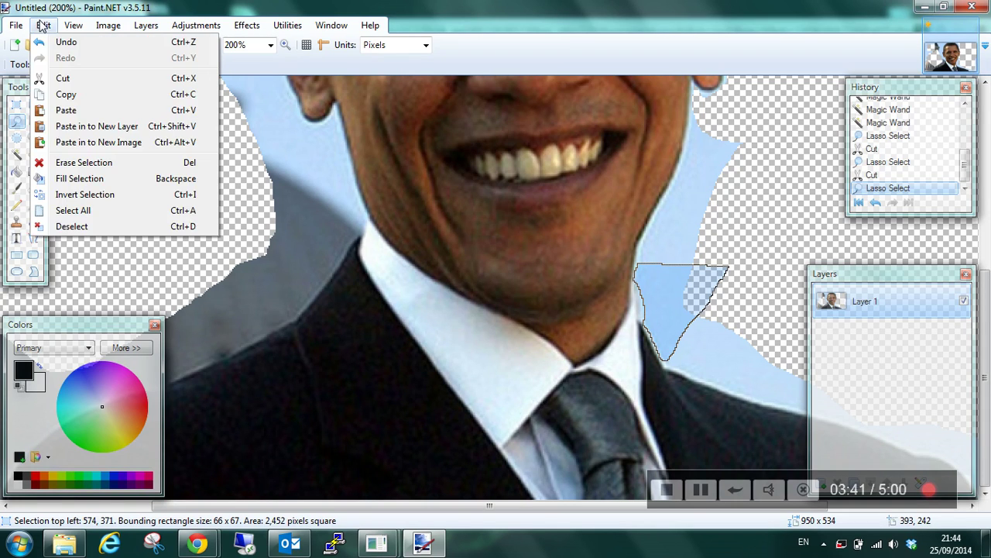
pyautogui.click(77, 81)
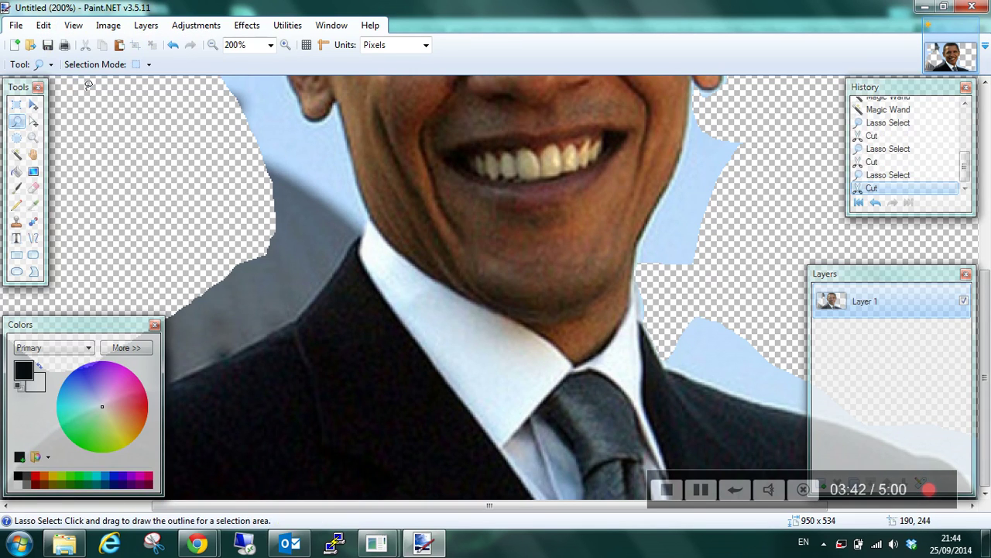
# - Cut out the remaining sky above the right shoulder with a Magic Wand selection at 62% tolerance
pyautogui.click(17, 154)
pyautogui.click(718, 362)
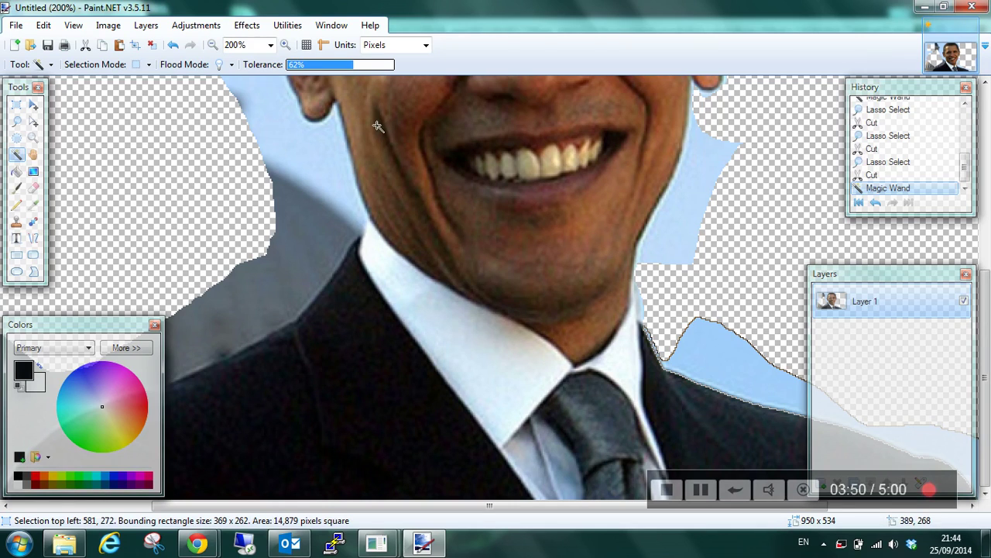
pyautogui.click(44, 25)
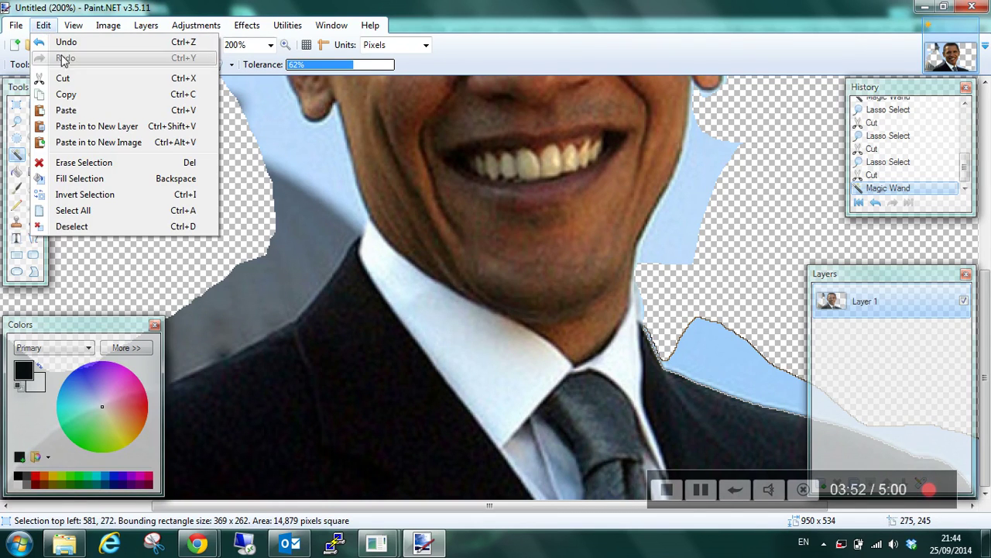
pyautogui.click(67, 79)
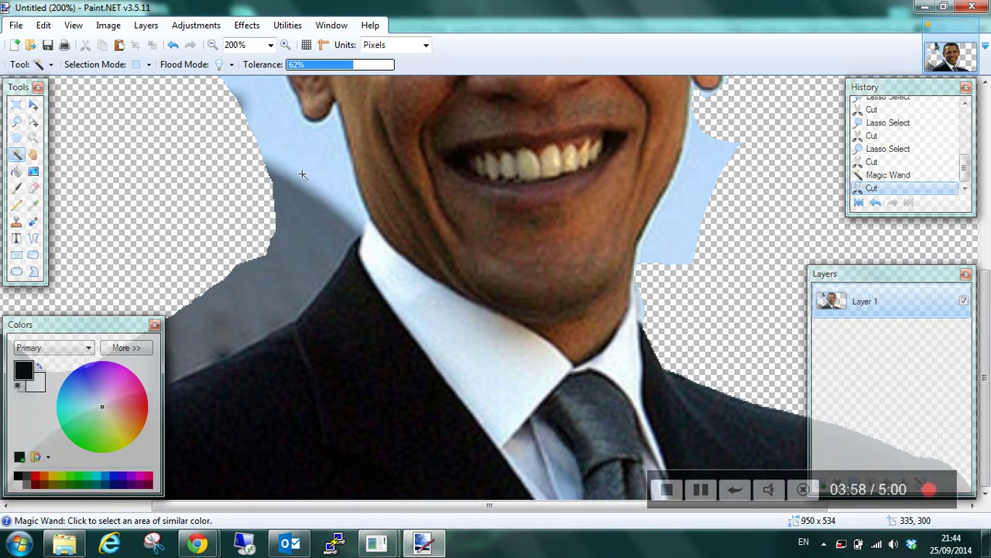
# - Cut out a Lasso selection of about 50 x 76 pixels from the background beside the left edge of the neck and collar
pyautogui.click(367, 203)
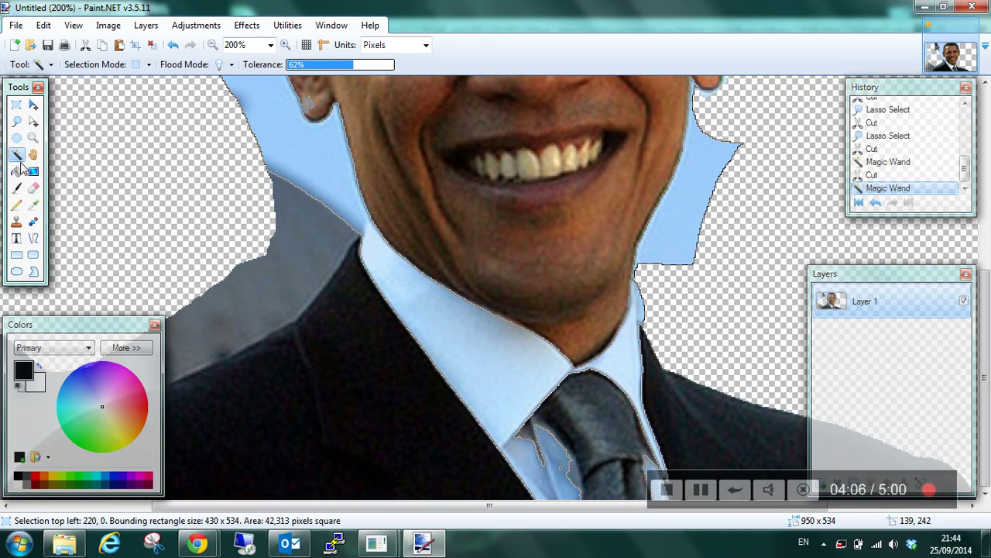
pyautogui.click(18, 122)
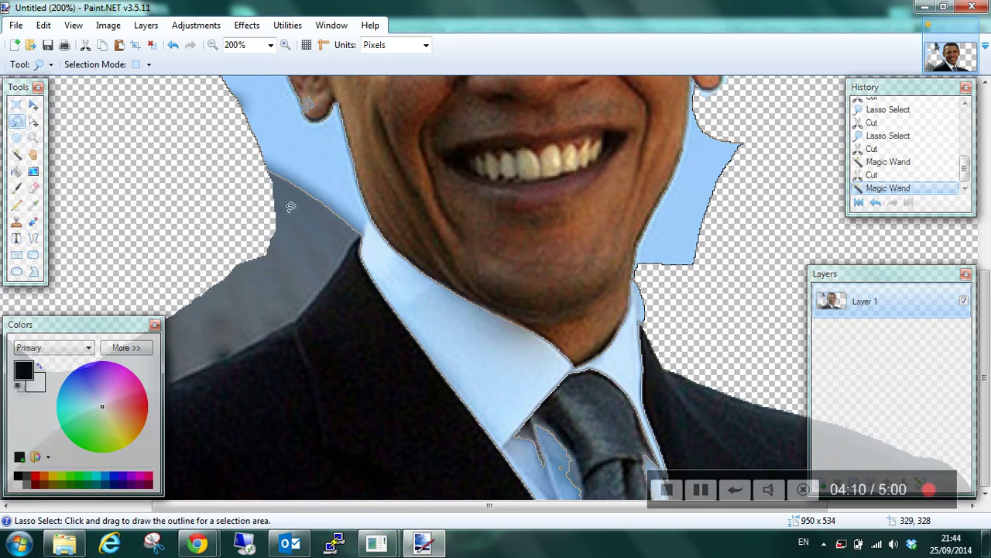
pyautogui.moveTo(298, 273)
pyautogui.mouseDown()
pyautogui.moveTo(337, 274)
pyautogui.moveTo(317, 266)
pyautogui.moveTo(352, 264)
pyautogui.moveTo(372, 232)
pyautogui.moveTo(357, 200)
pyautogui.moveTo(366, 200)
pyautogui.moveTo(329, 169)
pyautogui.mouseUp()
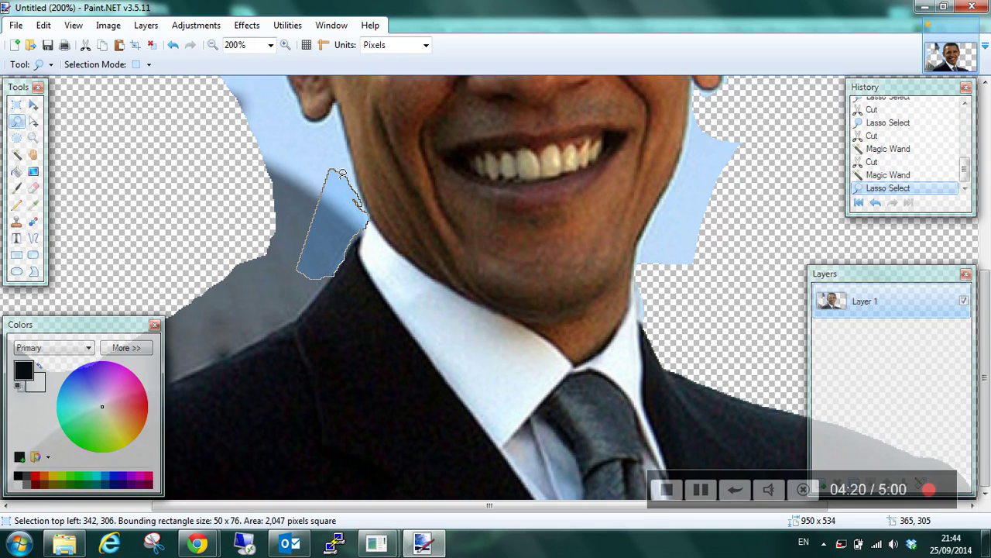
pyautogui.click(43, 25)
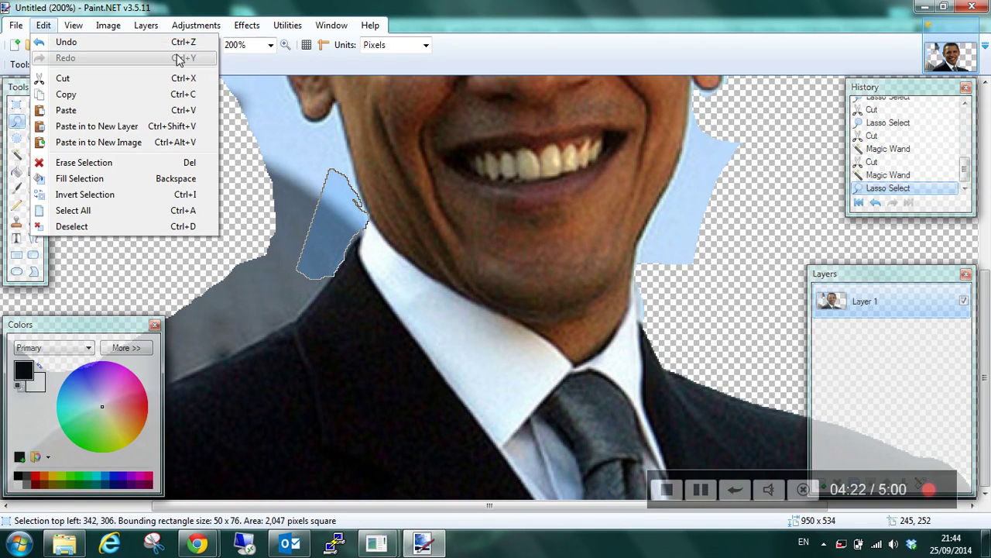
pyautogui.click(192, 80)
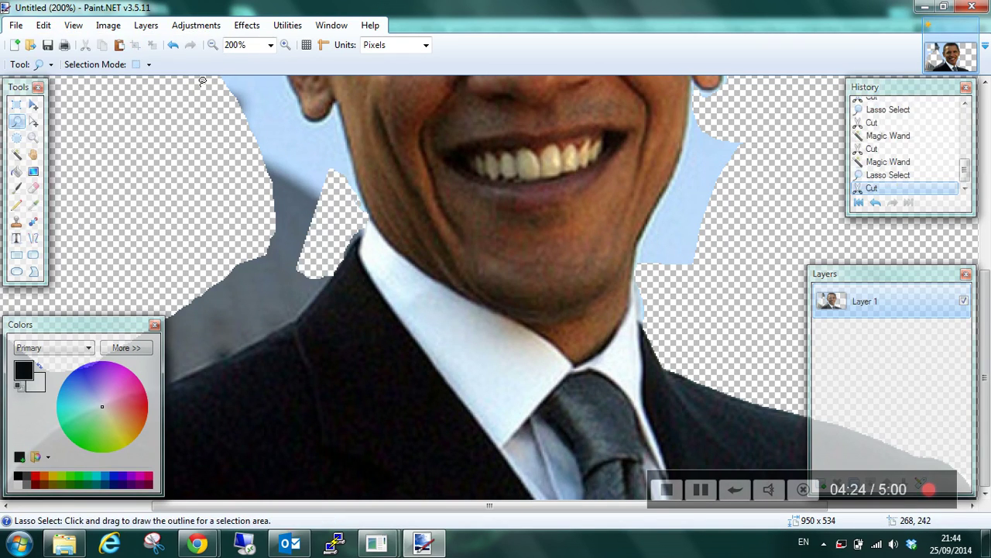
# - Cut out the blue sky to the left of the face with a Magic Wand selection at 41% tolerance
pyautogui.click(17, 155)
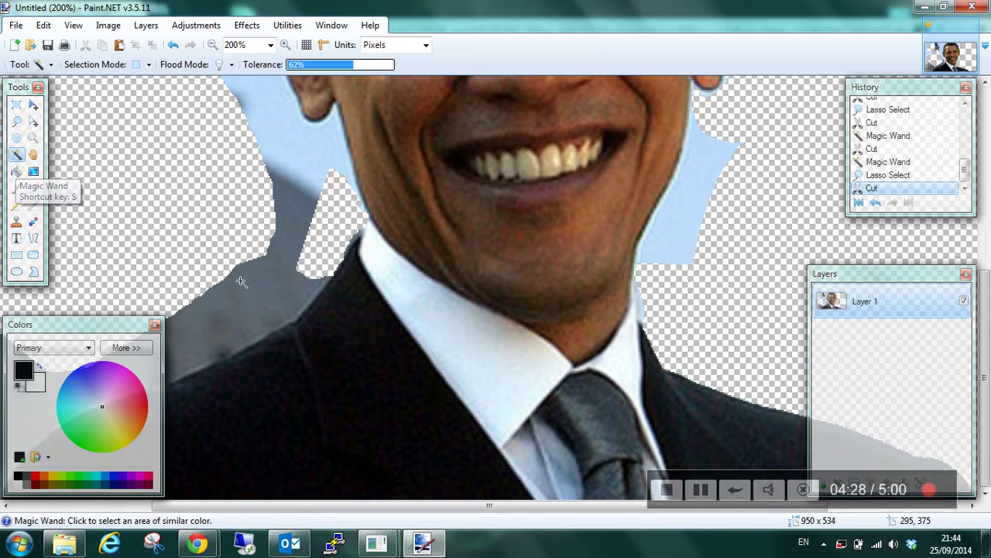
pyautogui.click(281, 305)
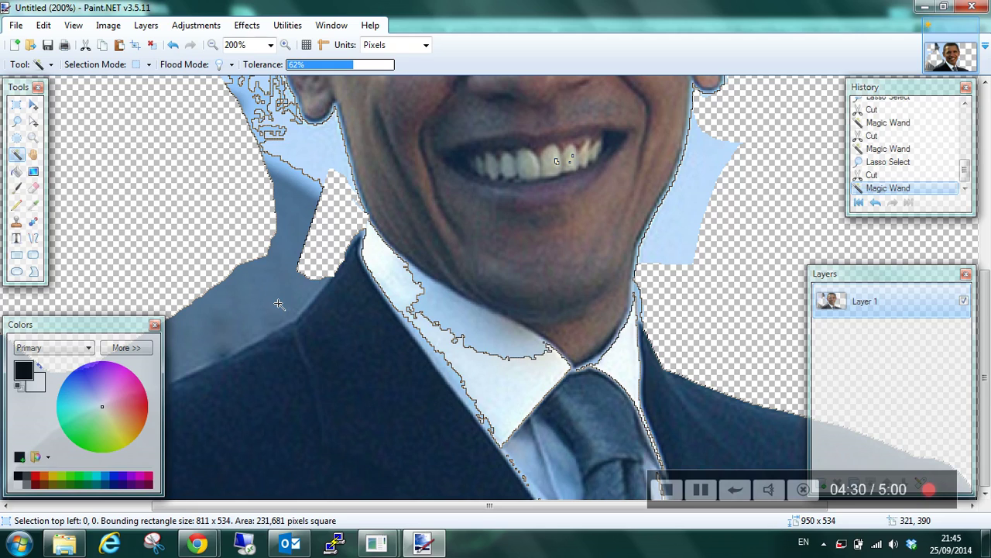
pyautogui.click(332, 158)
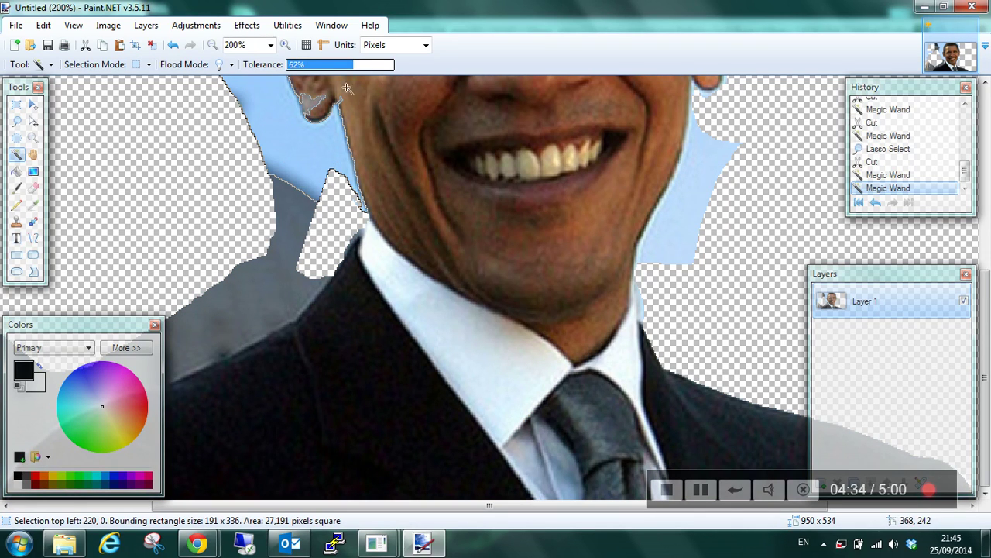
pyautogui.click(331, 67)
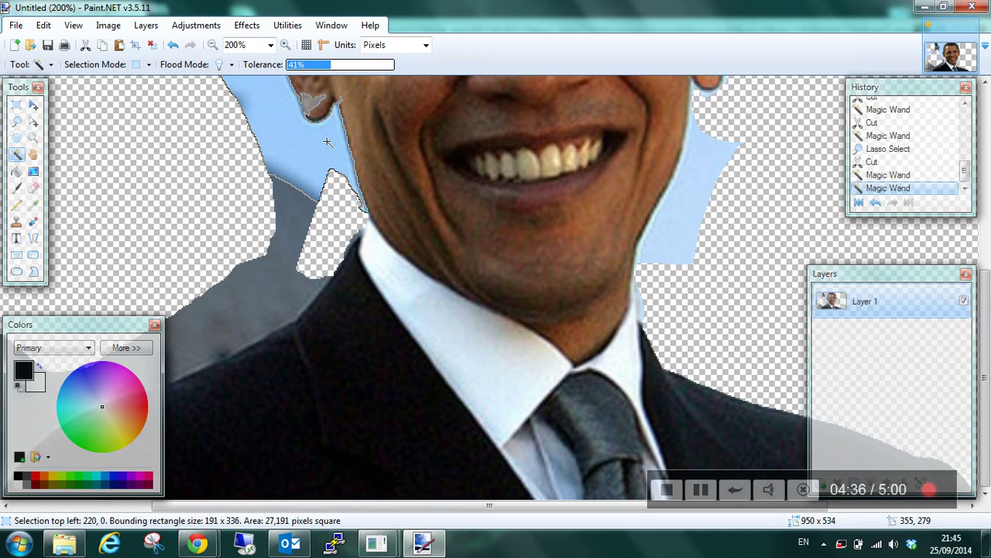
pyautogui.click(315, 169)
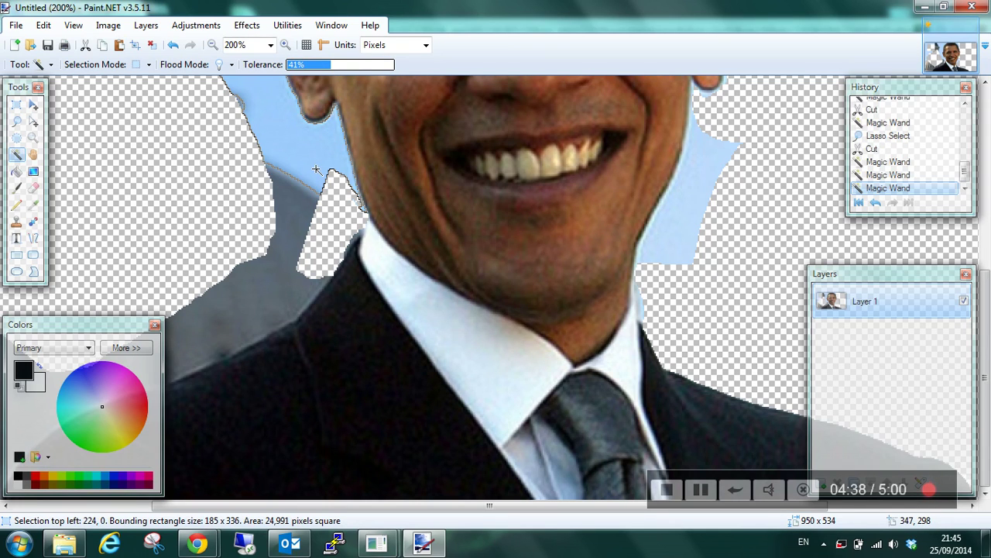
pyautogui.click(44, 25)
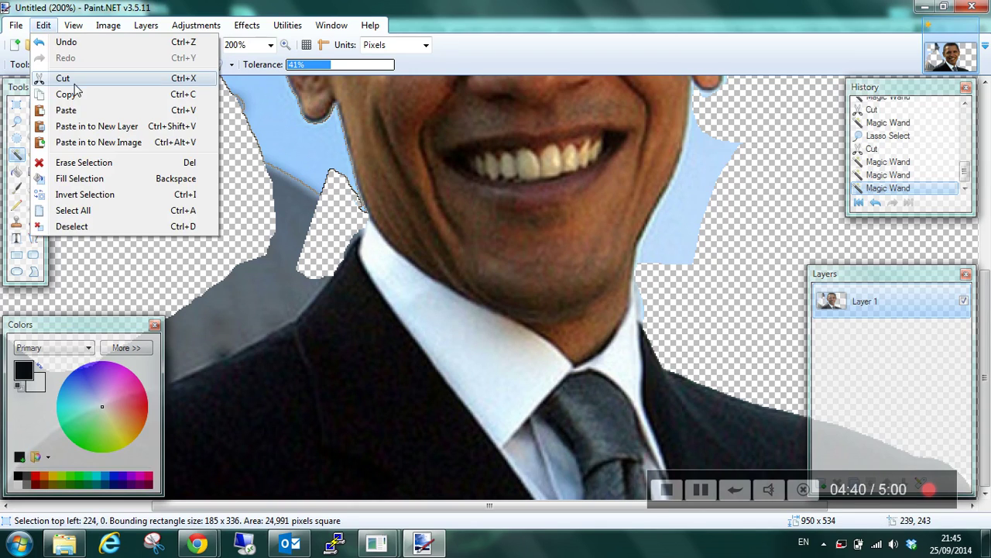
pyautogui.click(62, 78)
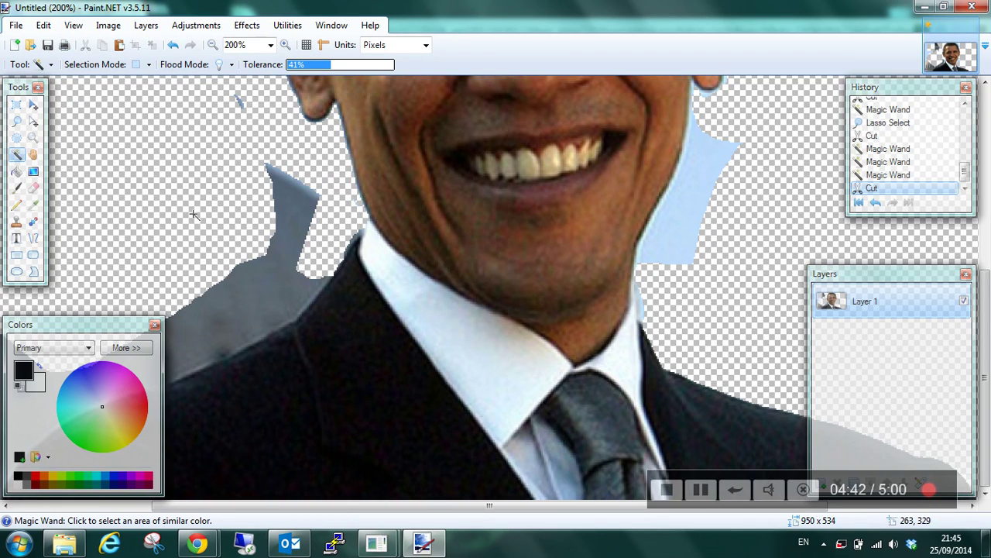
# - Cut out the grey dome above the left shoulder with a Magic Wand selection at 41% tolerance
pyautogui.click(289, 253)
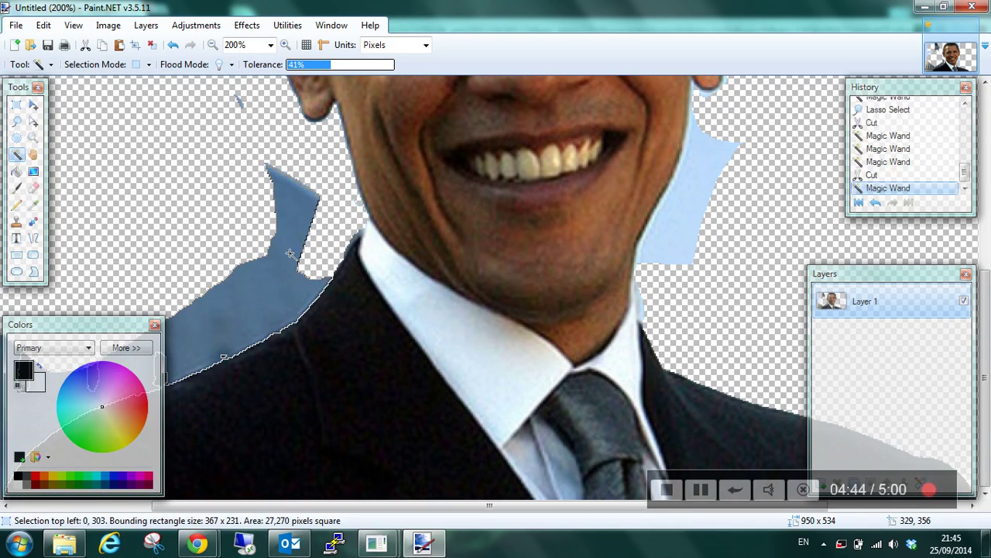
pyautogui.click(43, 25)
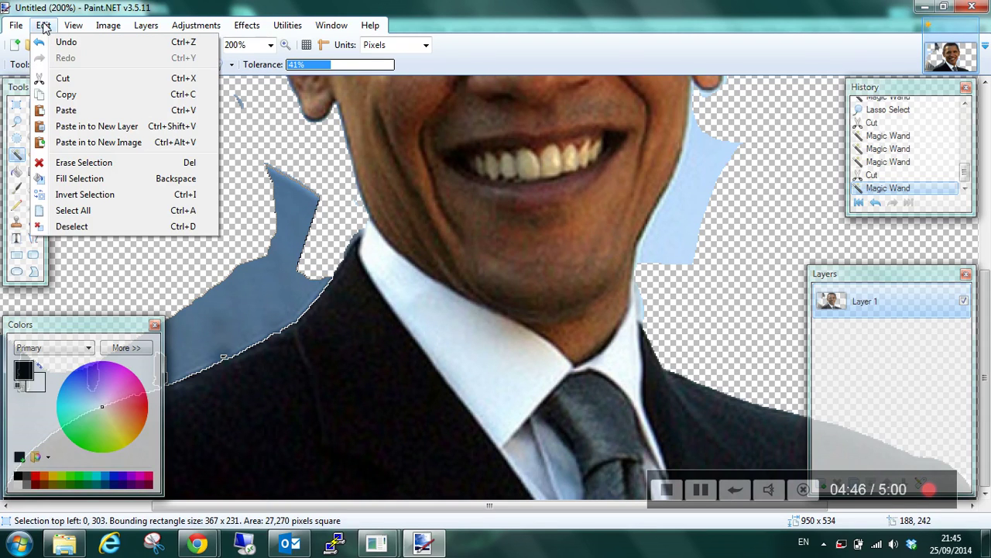
pyautogui.click(64, 78)
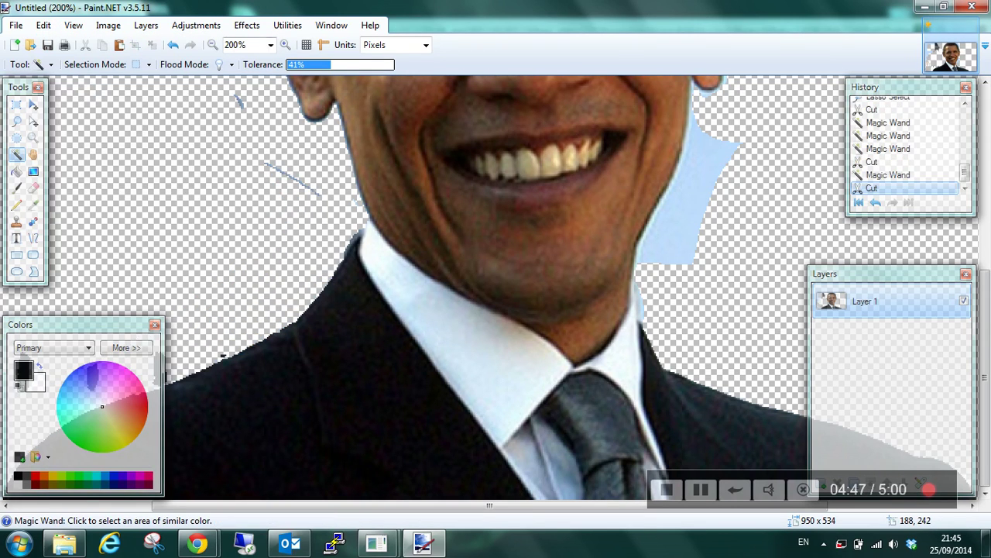
pyautogui.click(214, 48)
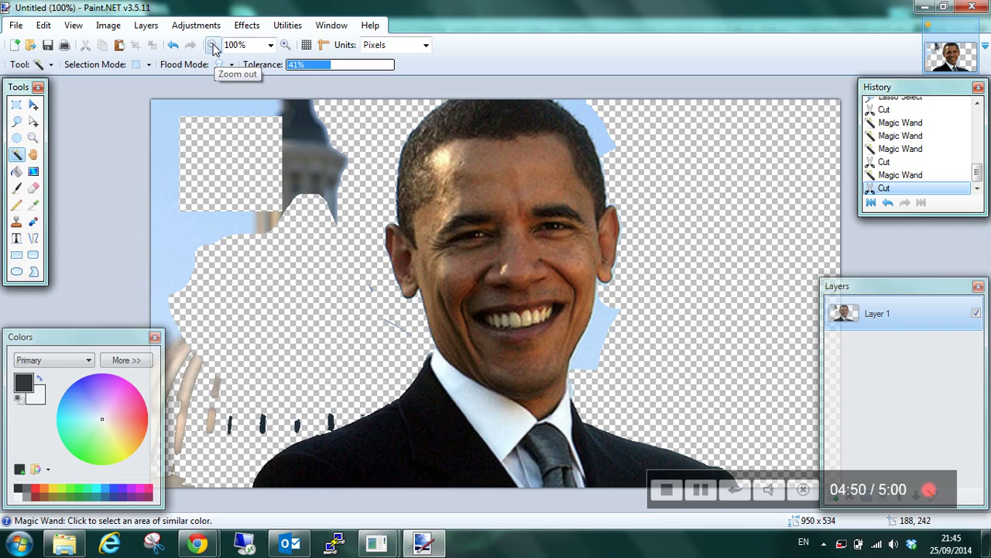